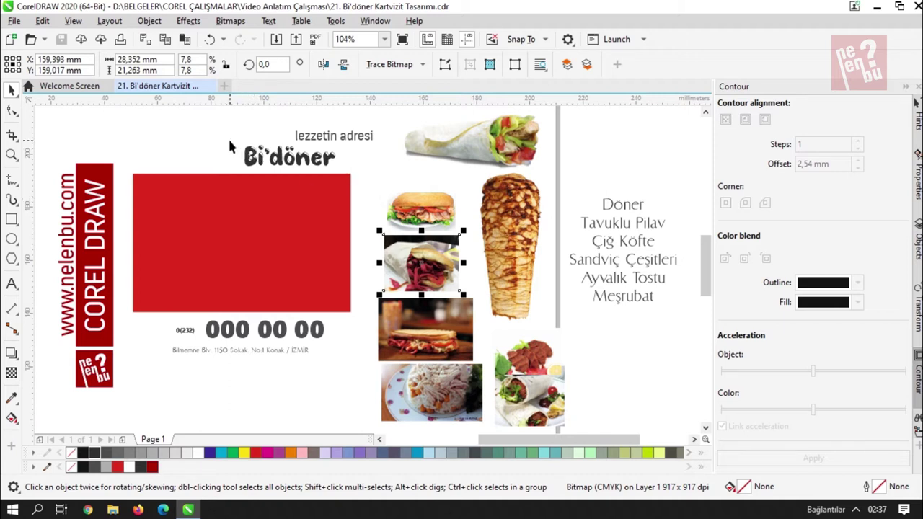
left_click(271, 164)
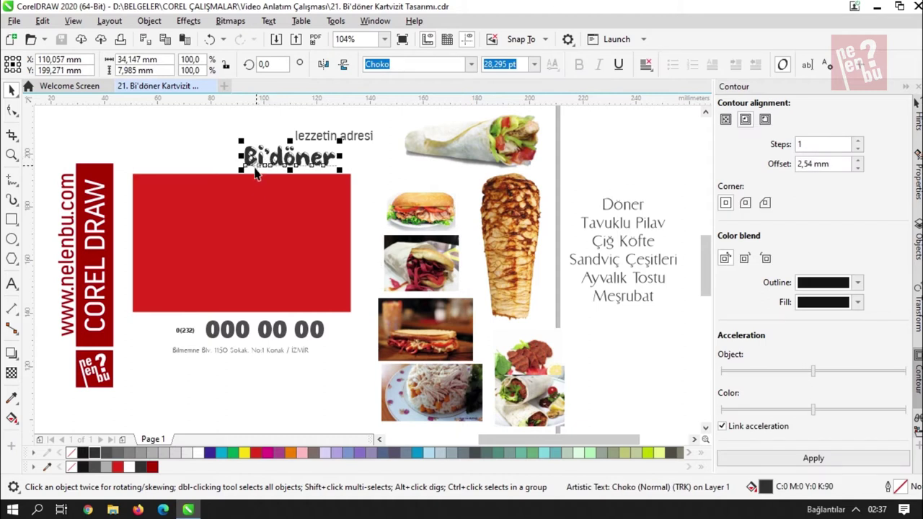
left_click_drag(254, 165, 268, 211)
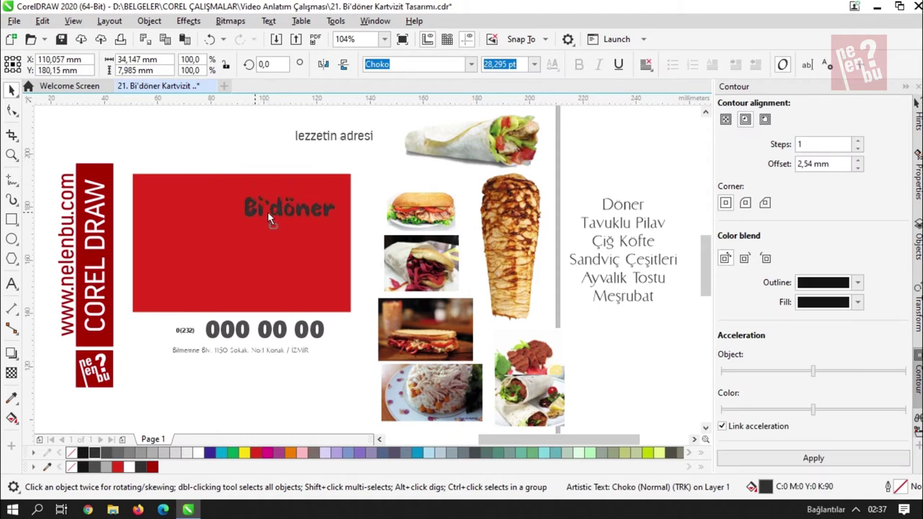
key("ctrl+z")
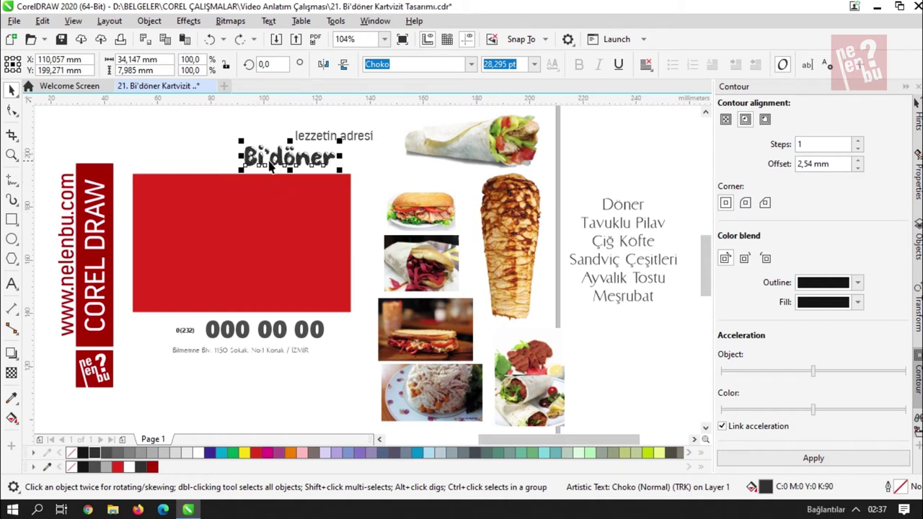
- Move the "Bi'döner" title onto the upper right area of the red card rectangle and fill it white
key("Escape")
scroll(265, 167, "up", 2)
left_click_drag(265, 166, 413, 289)
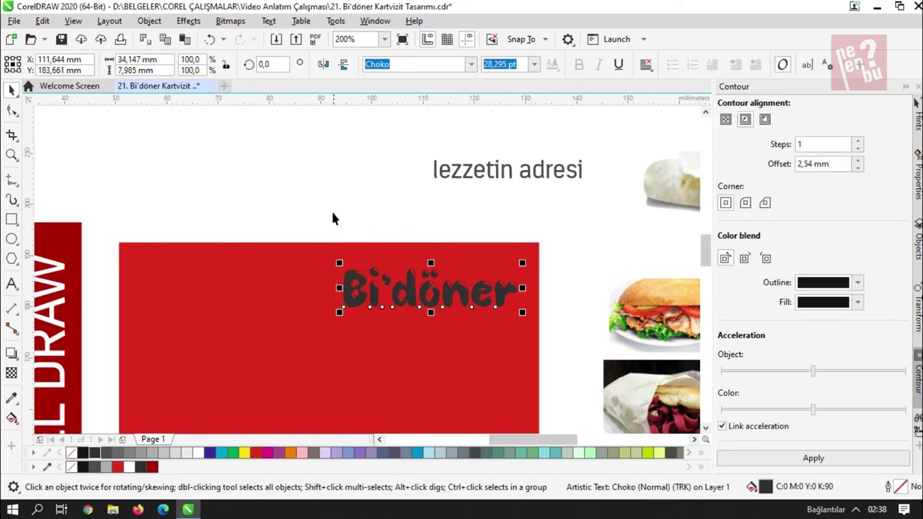
left_click(325, 239)
left_click_drag(313, 239, 528, 311)
left_click(204, 453)
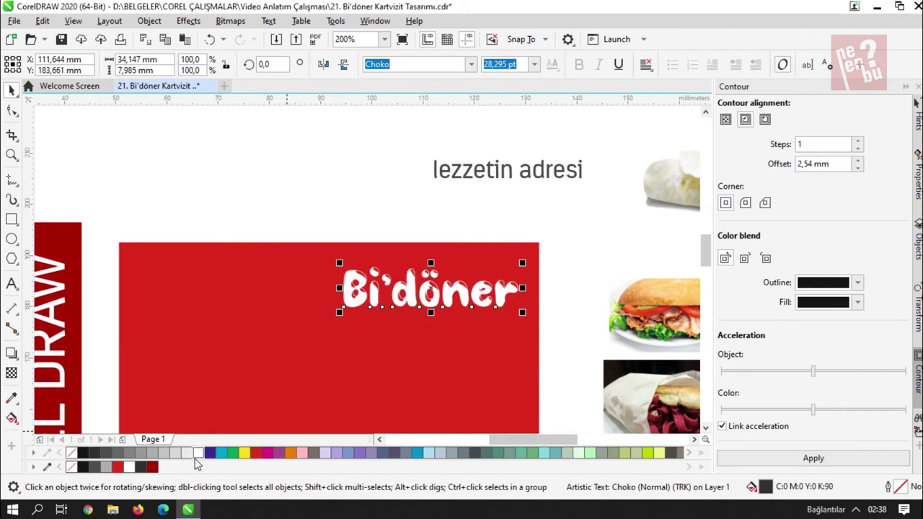
scroll(259, 324, "down", 3)
left_click_drag(277, 296, 247, 253)
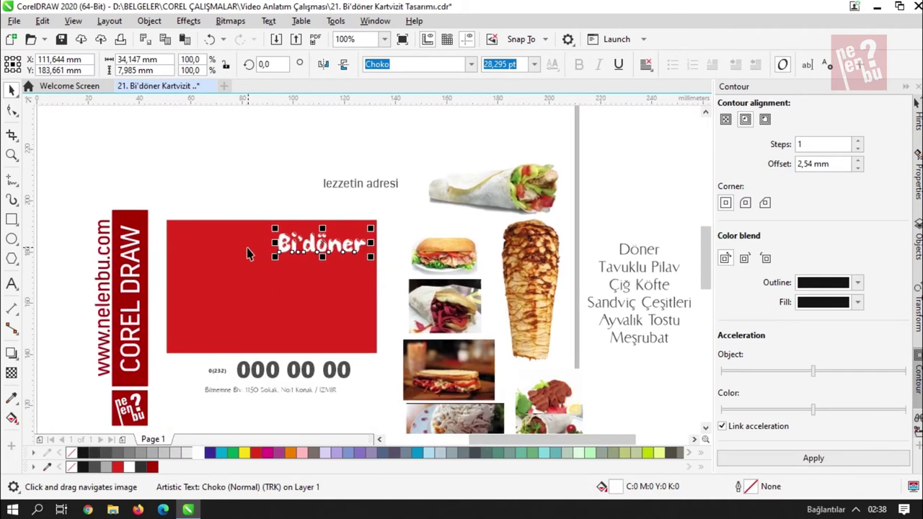
key("Escape")
- Duplicate the 82 × 52 mm red card rectangle and place the copy over the upper food images
left_click(509, 309)
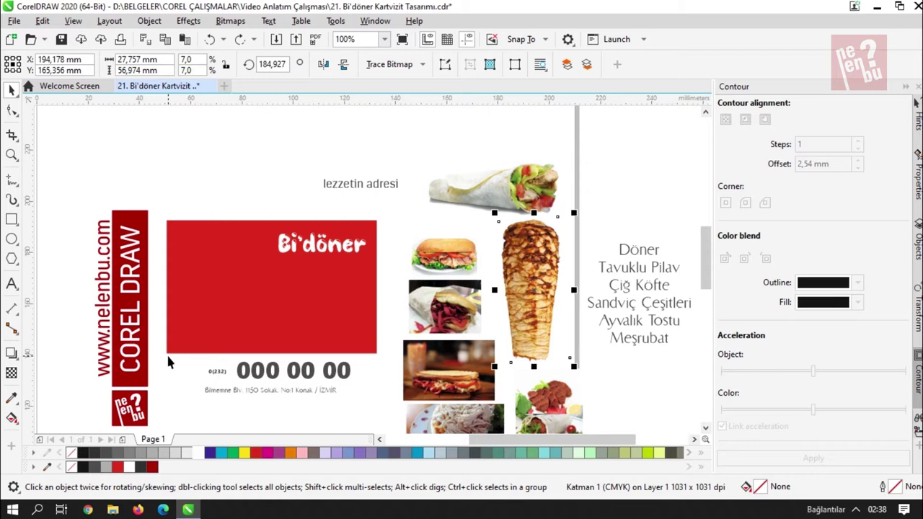
left_click(211, 344)
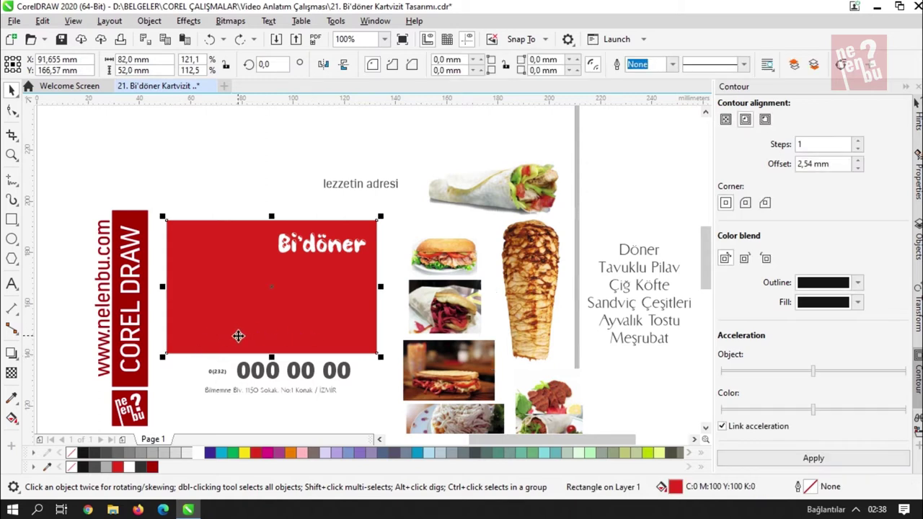
left_click_drag(423, 143, 464, 242)
right_click(463, 242)
left_click(435, 203)
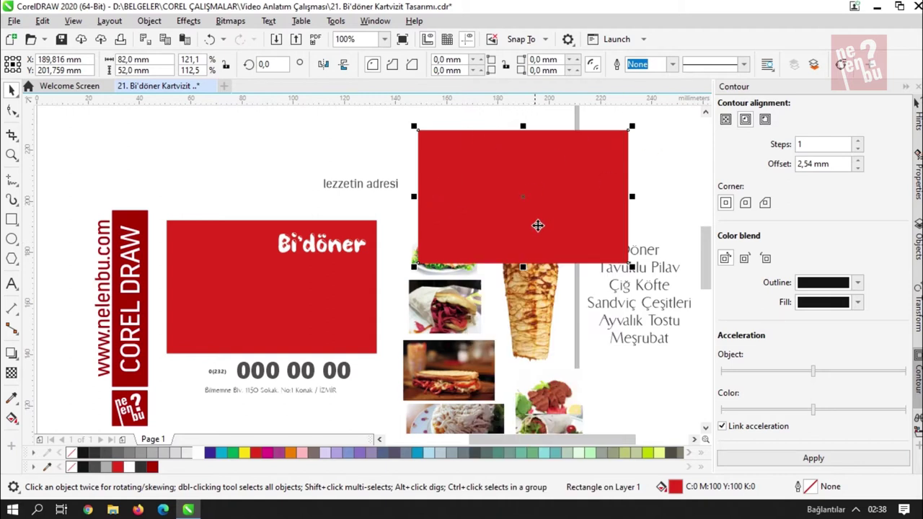
- Bring the döner skewer image to the front and PowerClip it inside the copied red rectangle
left_click(543, 290)
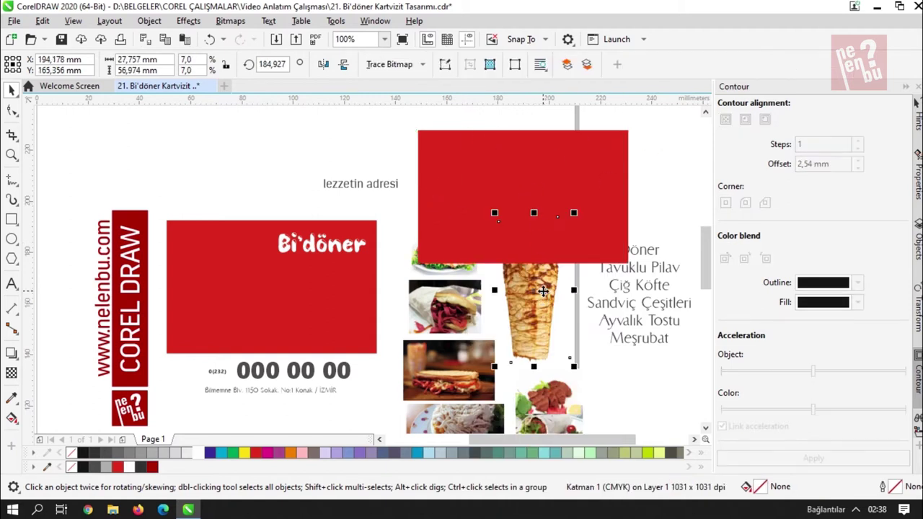
key("shift+Page_Up")
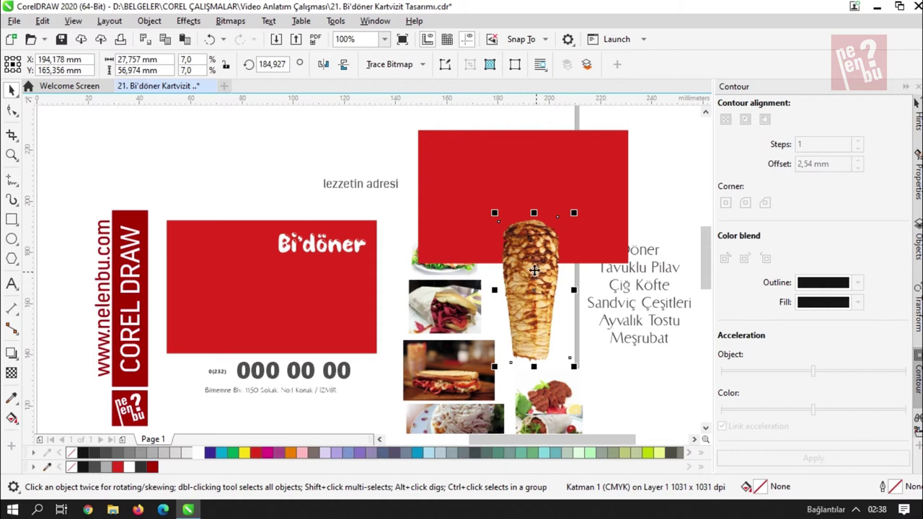
left_click(496, 197)
left_click(522, 261)
left_click(150, 21)
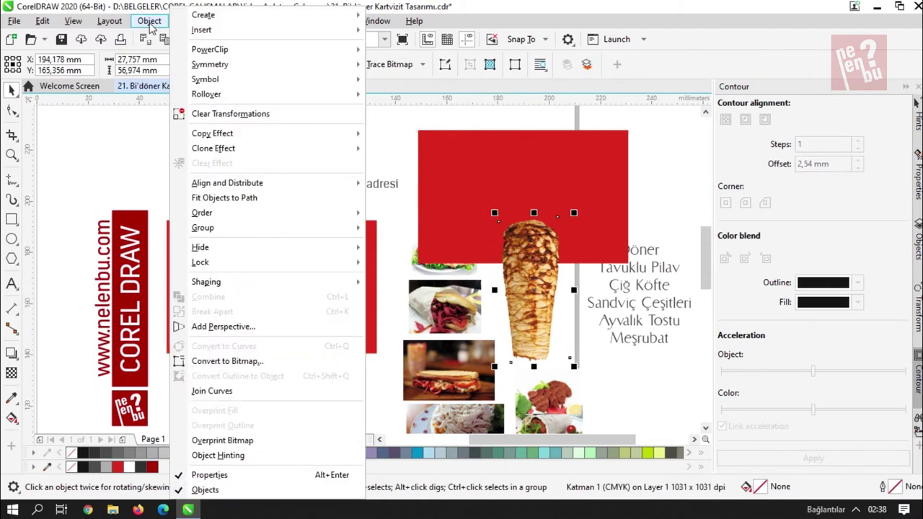
mouse_move(225, 56)
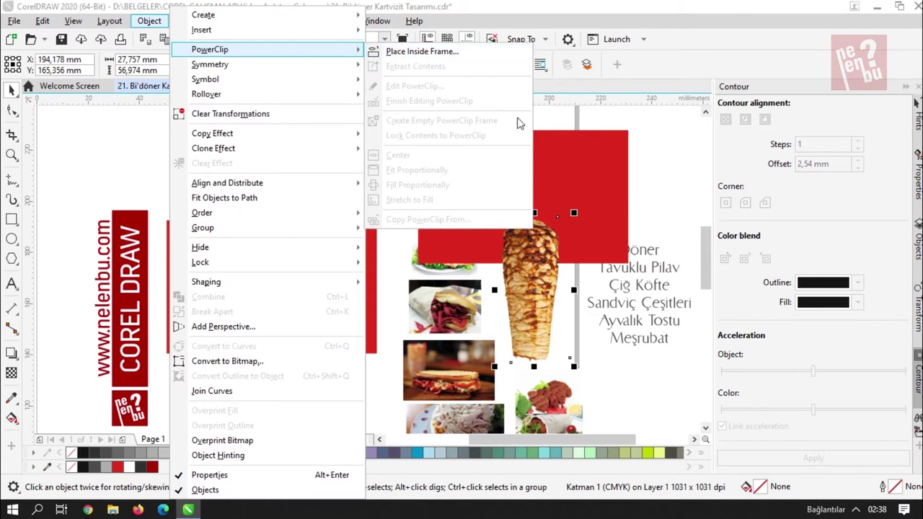
left_click(543, 235)
right_click(540, 280)
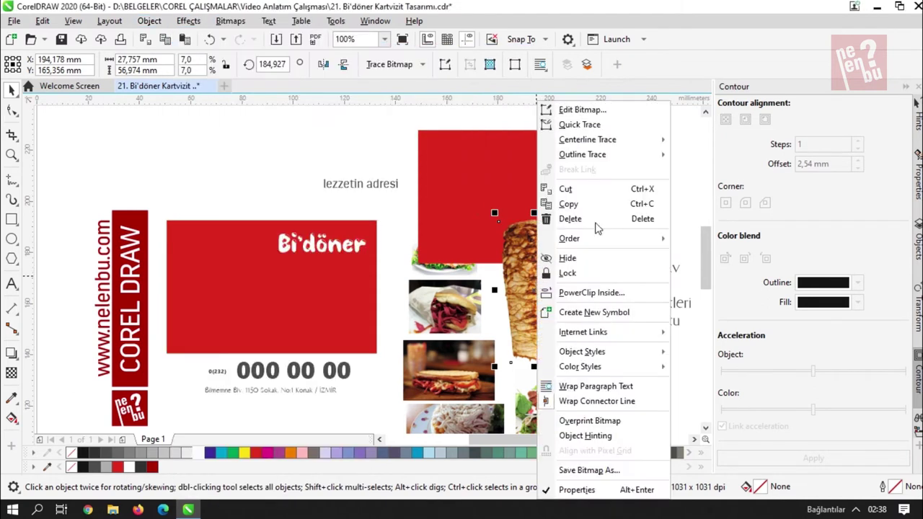
mouse_move(597, 161)
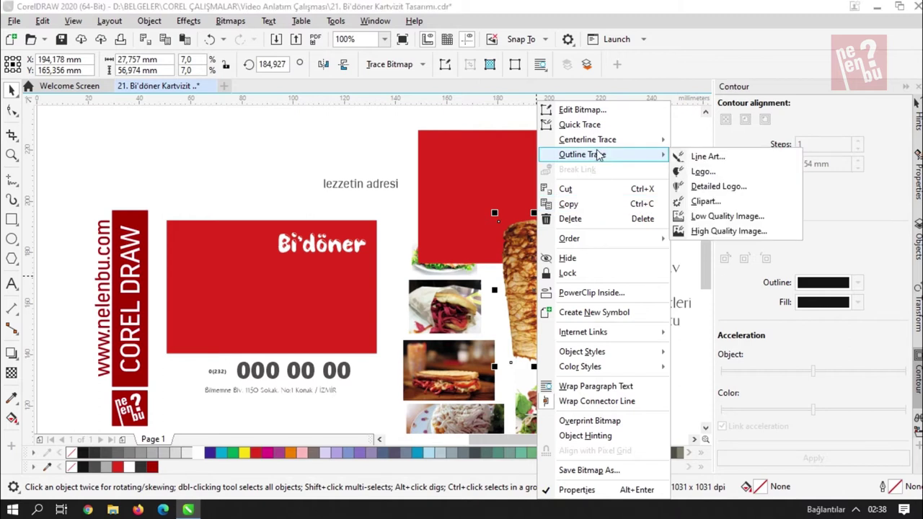
left_click(619, 297)
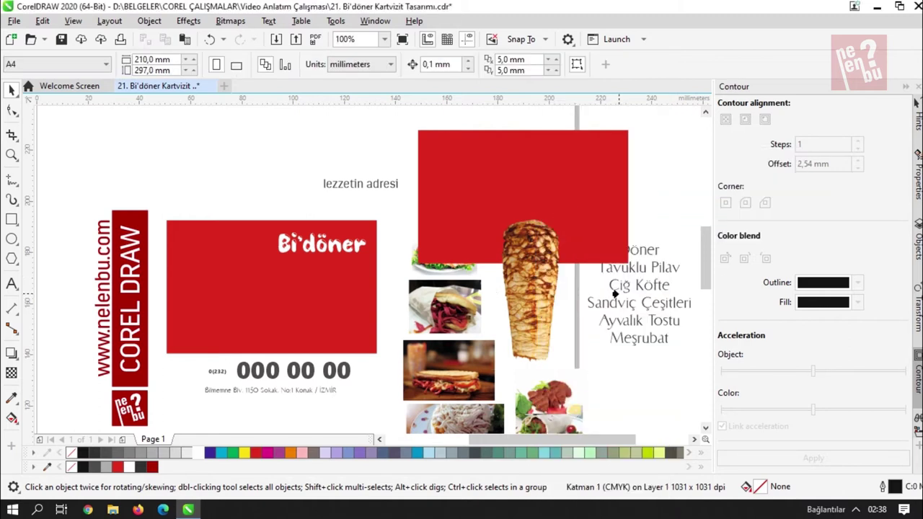
left_click(471, 195)
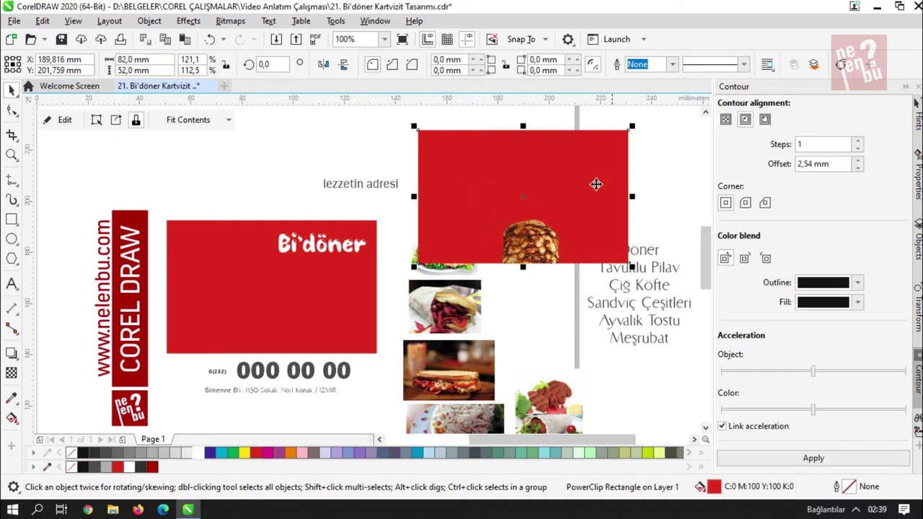
- Edit the PowerClip contents, resizing the döner image to about 27.6 × 56.6 mm and placing it across the frame's left edge
double_click(537, 237)
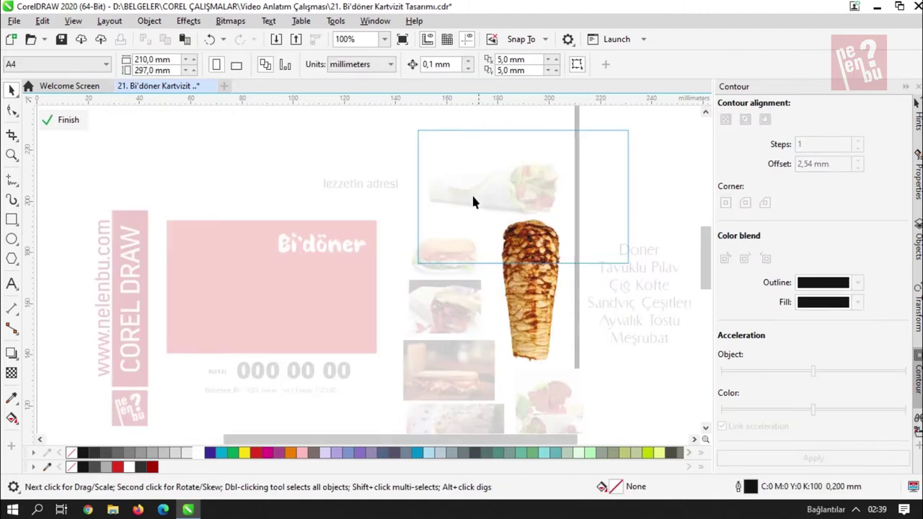
left_click_drag(538, 317, 461, 279)
left_click_drag(461, 121, 472, 117)
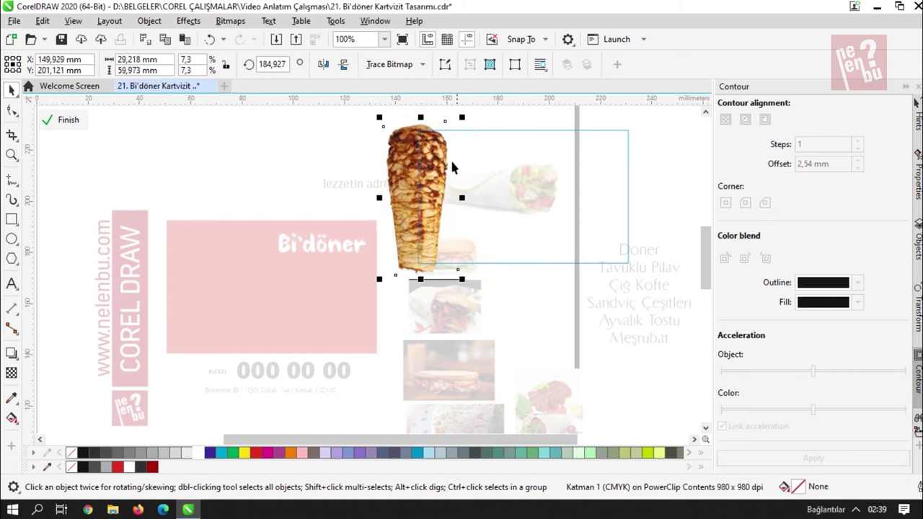
left_click_drag(418, 190, 428, 191)
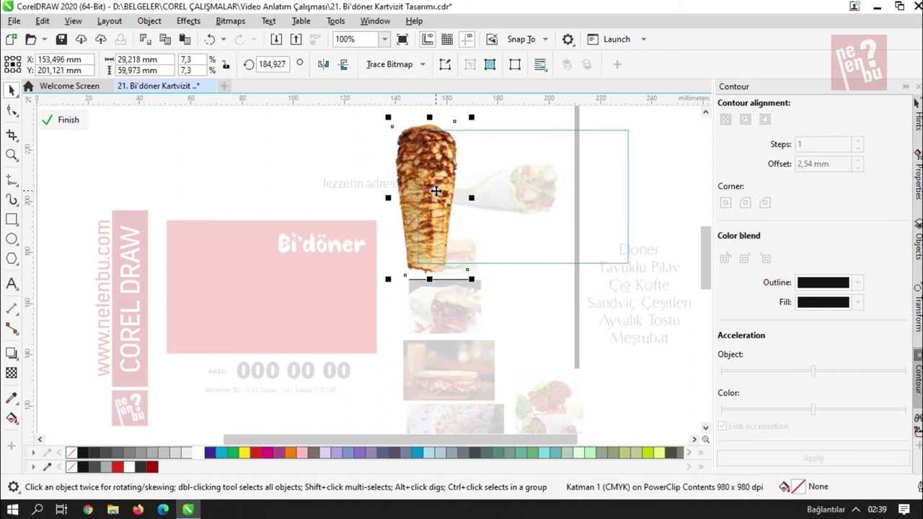
mouse_move(474, 116)
left_mouse_down()
mouse_move(462, 131)
mouse_move(471, 126)
left_mouse_up()
scroll(423, 182, "up", 1)
left_click_drag(443, 186, 444, 174)
scroll(444, 175, "down", 2)
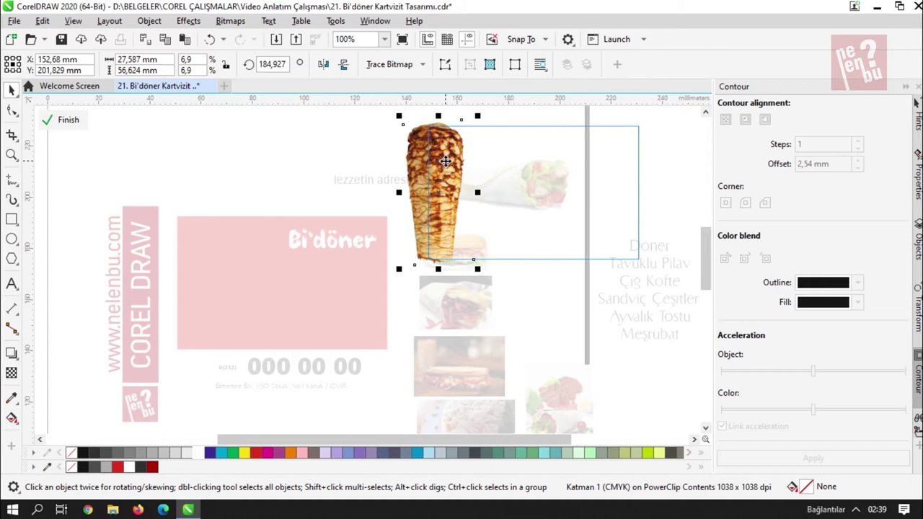
left_click(562, 289, "ctrl")
- Move the PowerClip rectangle over towards the original card and remove its fill
left_click_drag(501, 234, 290, 248)
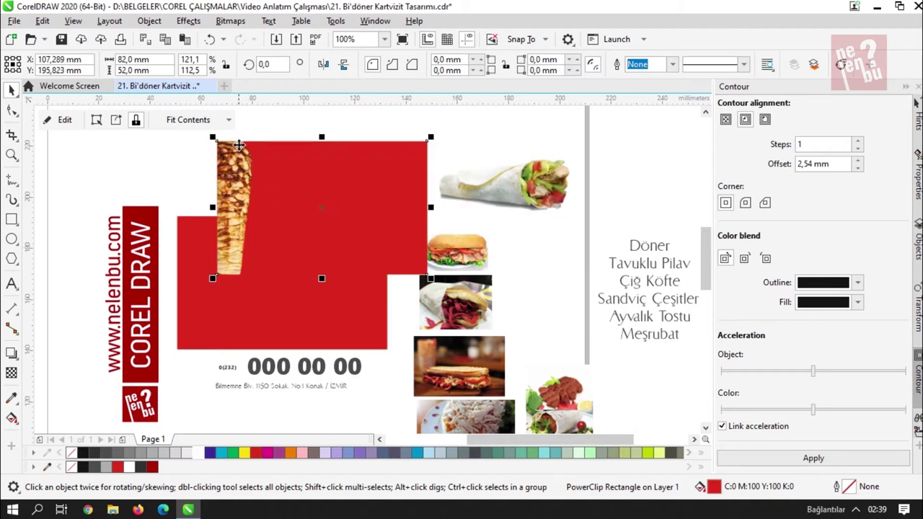
left_click(263, 185)
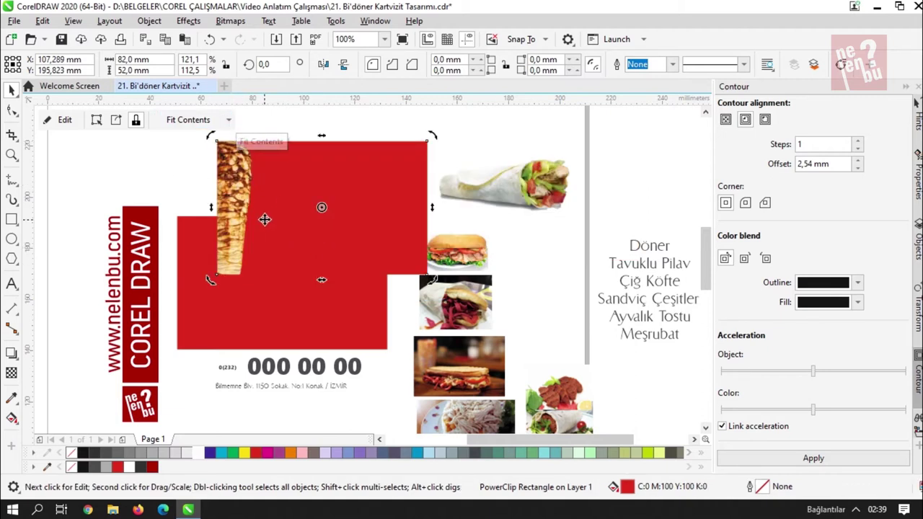
left_click_drag(267, 216, 261, 221)
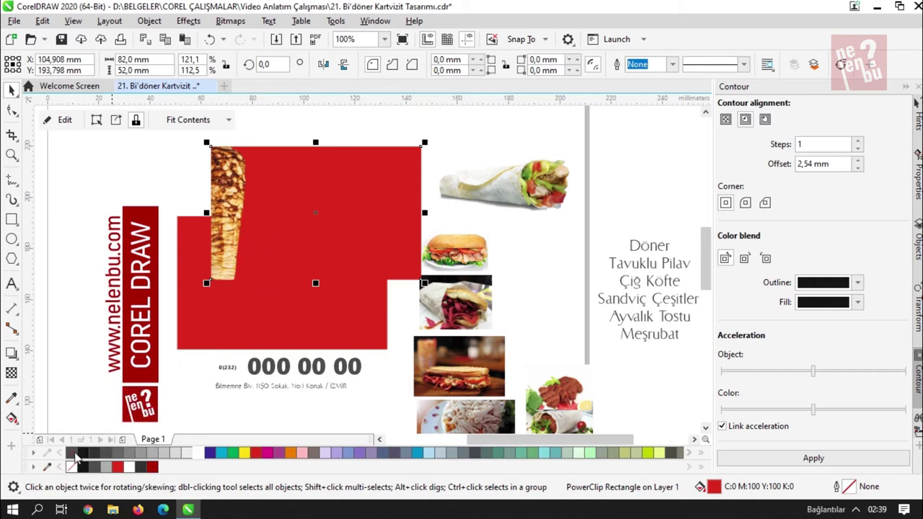
left_click(72, 452)
mouse_move(236, 193)
left_mouse_down()
mouse_move(324, 202)
mouse_move(310, 209)
mouse_move(242, 180)
left_mouse_up()
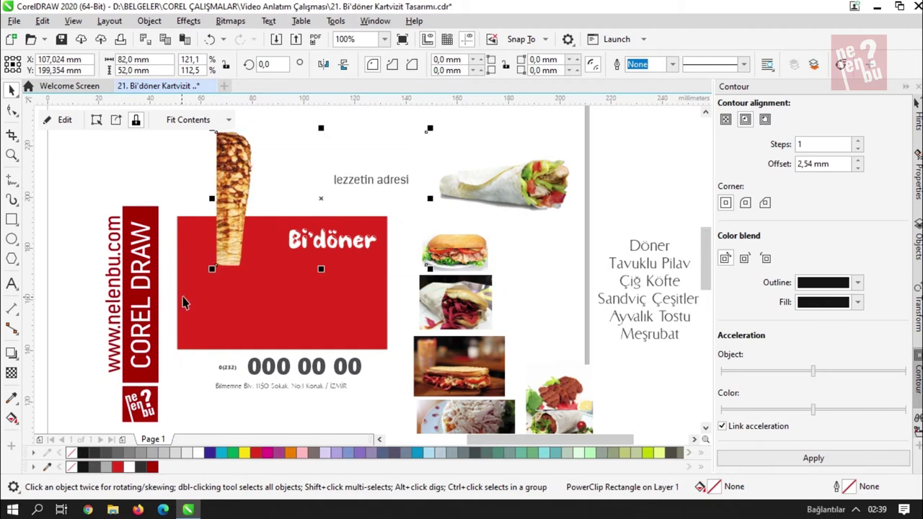
- Align the döner PowerClip frame with the red card rectangle by horizontal and vertical centers
left_click(207, 300, "shift")
key("c")
key("e")
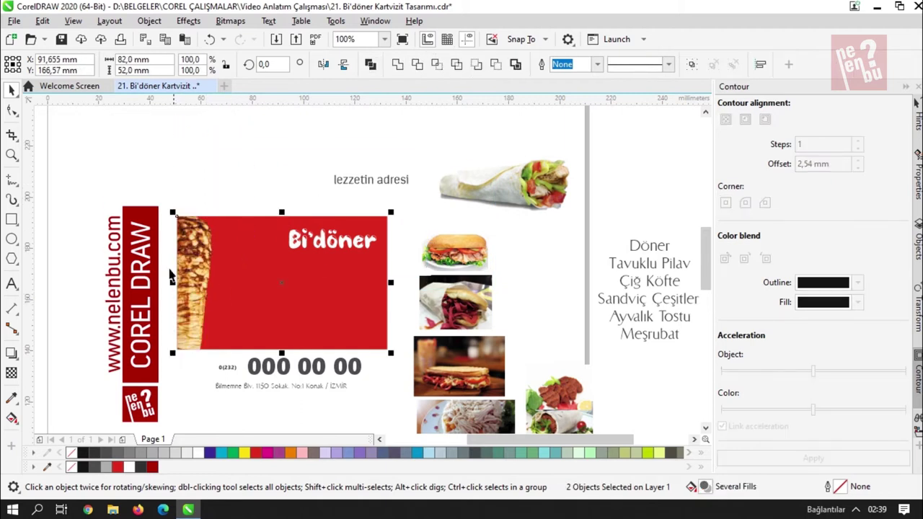
scroll(185, 259, "up", 1)
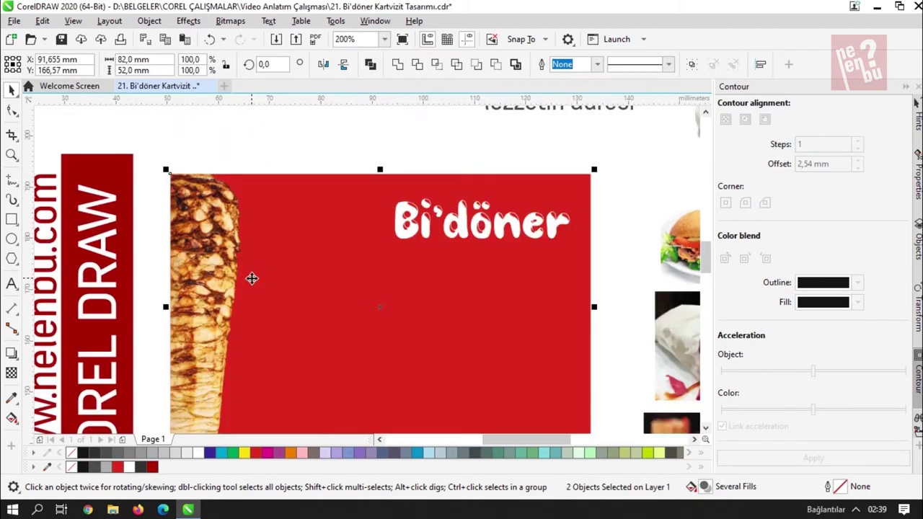
left_click_drag(252, 279, 294, 233)
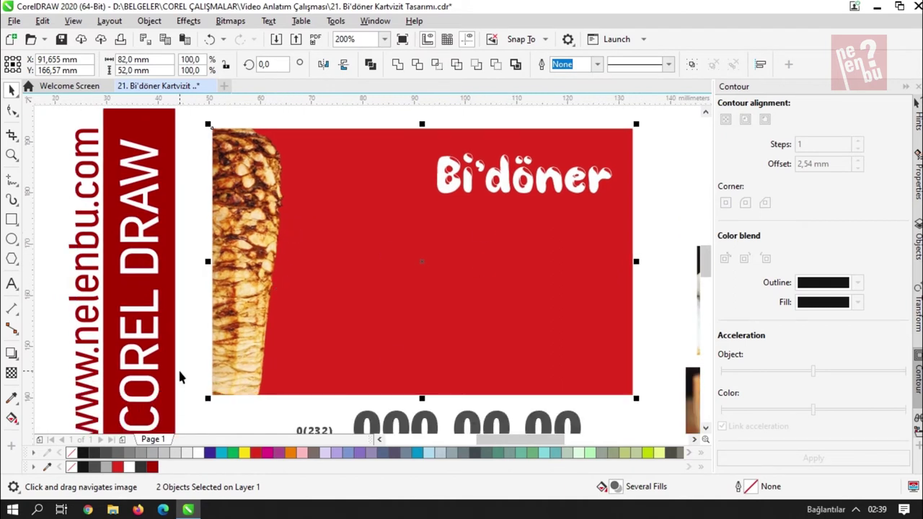
scroll(203, 362, "down", 1)
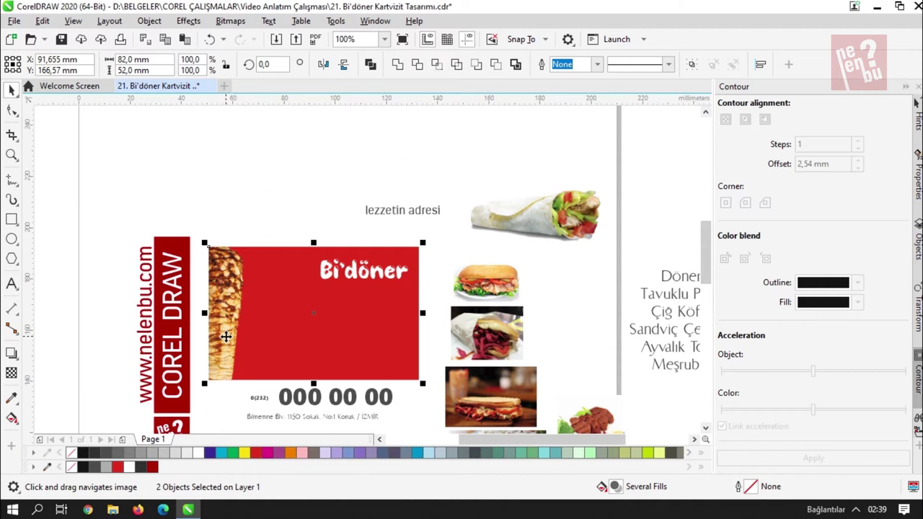
- Move only the döner PowerClip frame straight up, clear of the red card rectangle
left_click_drag(228, 312, 235, 178)
key("ctrl+z")
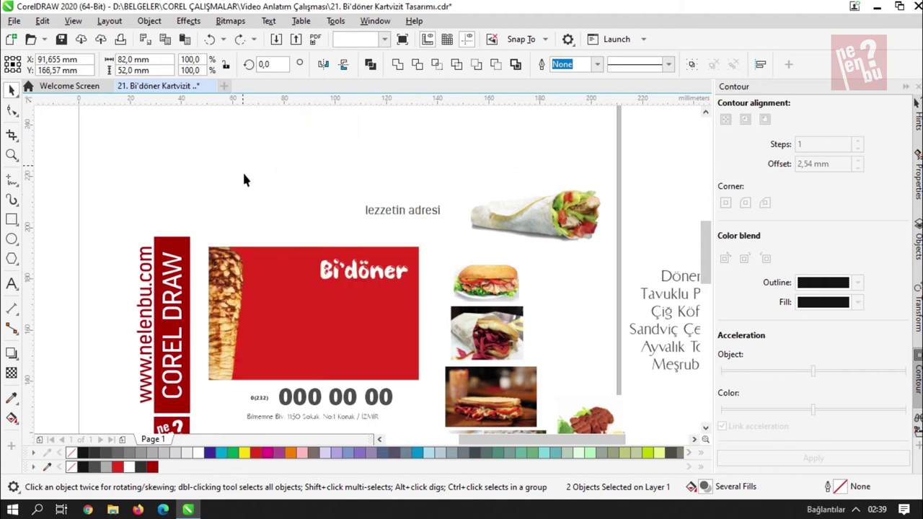
left_click(224, 324)
left_click_drag(224, 324, 245, 185)
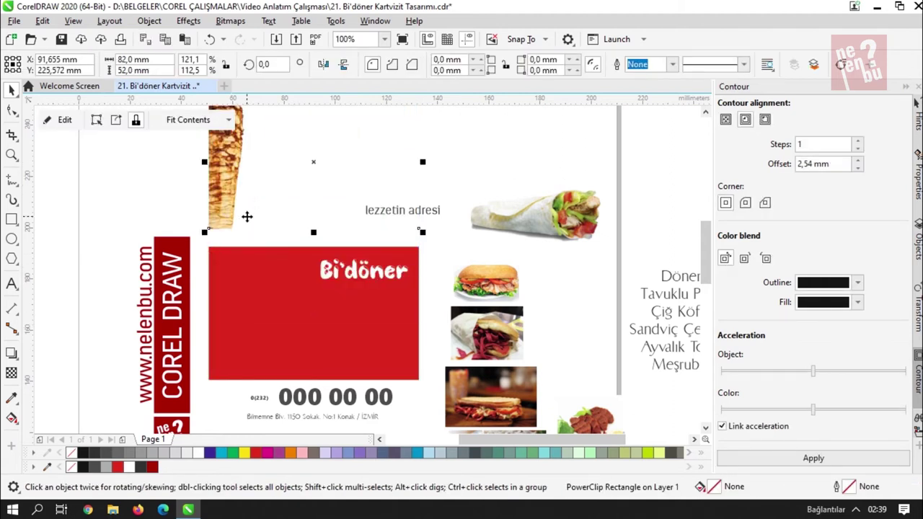
- Move the "lezzetin adresi" tagline beneath the "Bi'döner" title on the card and fill it white
left_click_drag(380, 216, 356, 292)
left_click(200, 453)
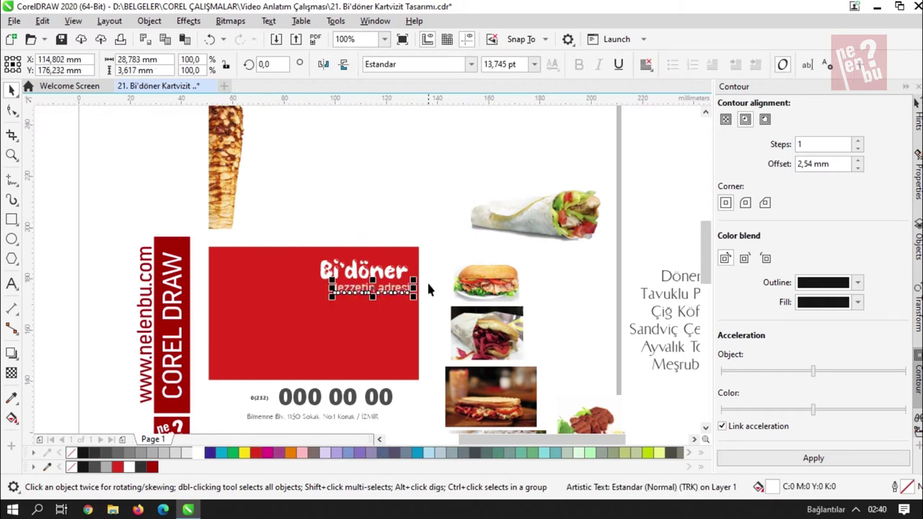
key("x")
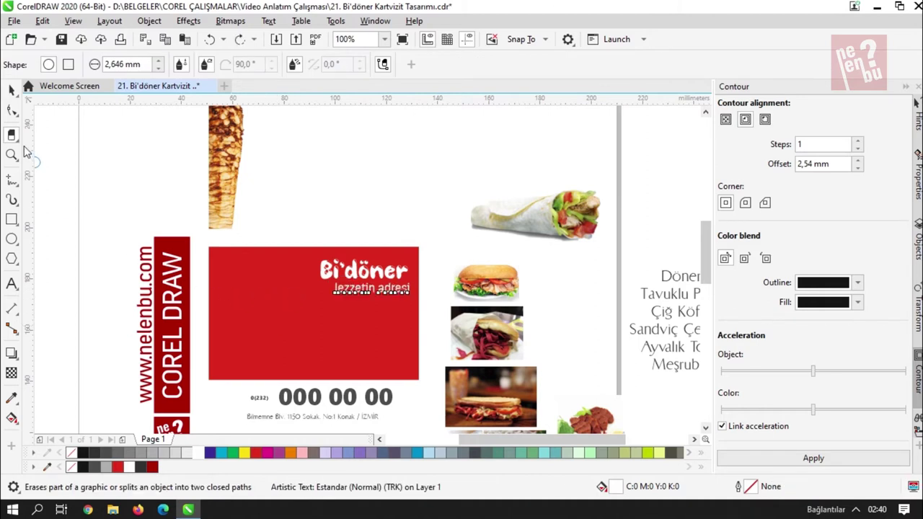
left_click(11, 90)
- Center the "lezzetin adresi" tagline horizontally under the "Bi'döner" title
scroll(333, 294, "up", 1)
key("z")
left_click_drag(292, 216, 544, 328)
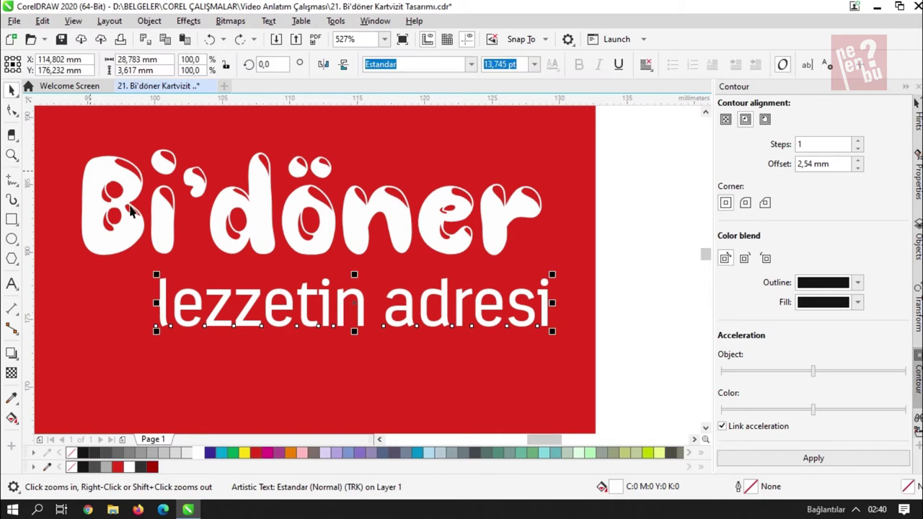
left_click(413, 232, "shift")
key("c")
left_click(614, 219)
scroll(402, 267, "down", 1)
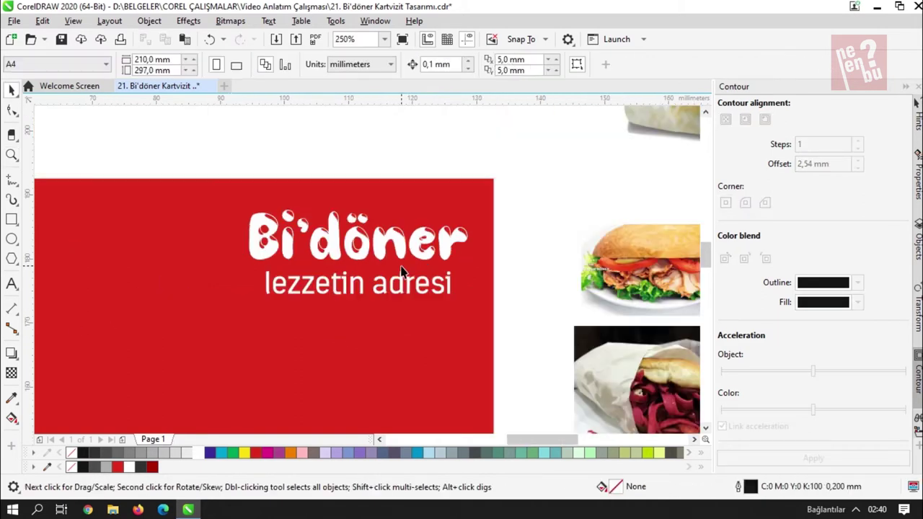
- Nudge the "lezzetin adresi" tagline up closer to the "Bi'döner" title, and shift both texts slightly left together
left_click(405, 282)
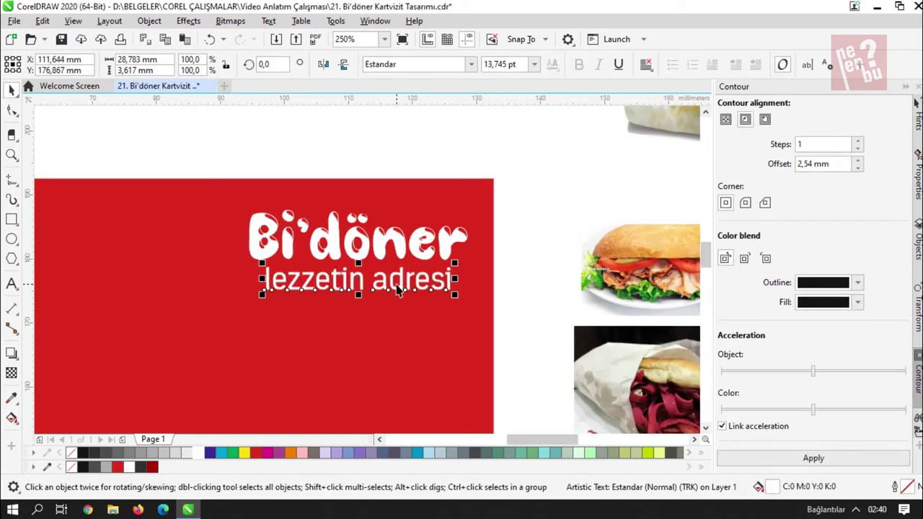
left_click(451, 261, "shift")
left_click_drag(200, 166, 483, 312)
left_click_drag(450, 256, 440, 256)
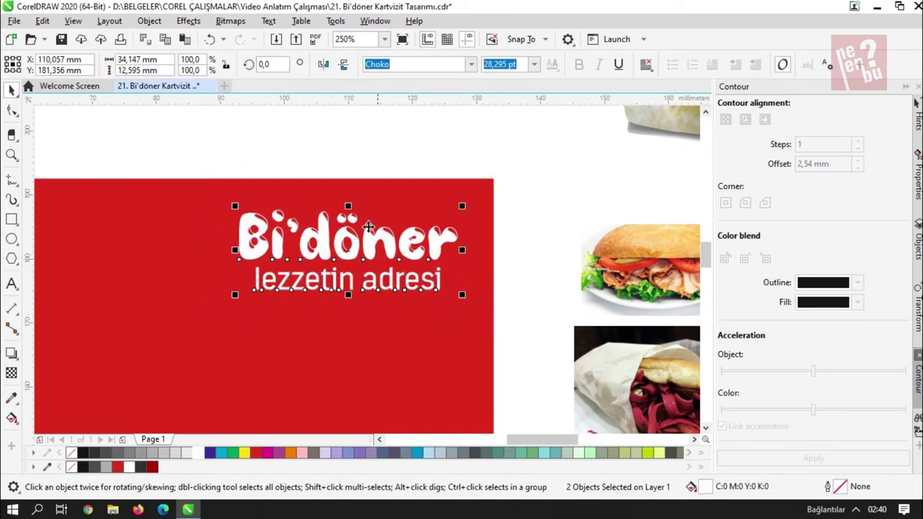
mouse_move(553, 163)
left_mouse_down()
mouse_move(237, 292)
mouse_move(232, 306)
left_mouse_up()
left_click_drag(321, 246, 321, 245)
left_click(321, 246)
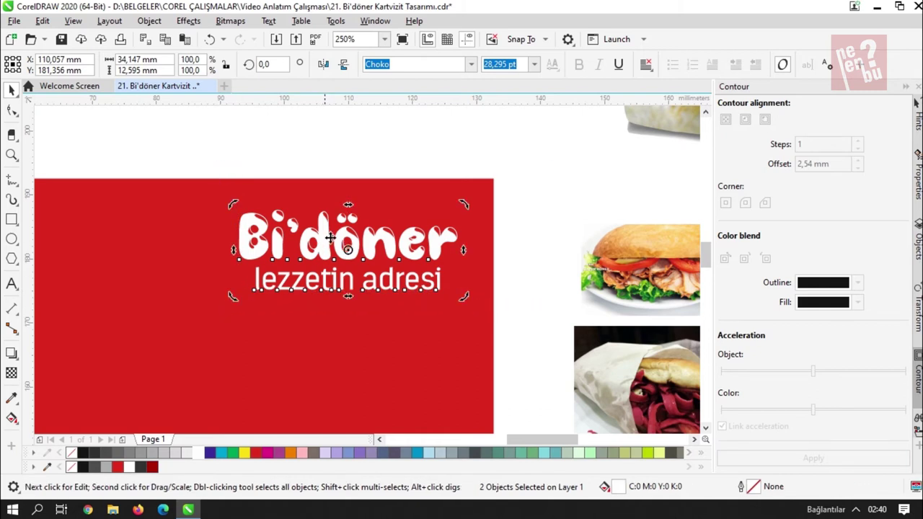
left_click(425, 166)
scroll(394, 231, "down", 2)
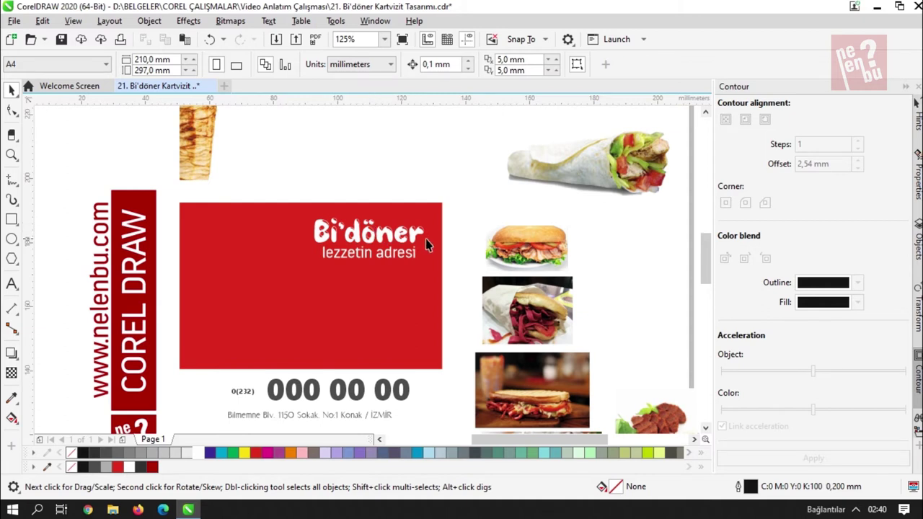
left_click_drag(595, 198, 566, 181)
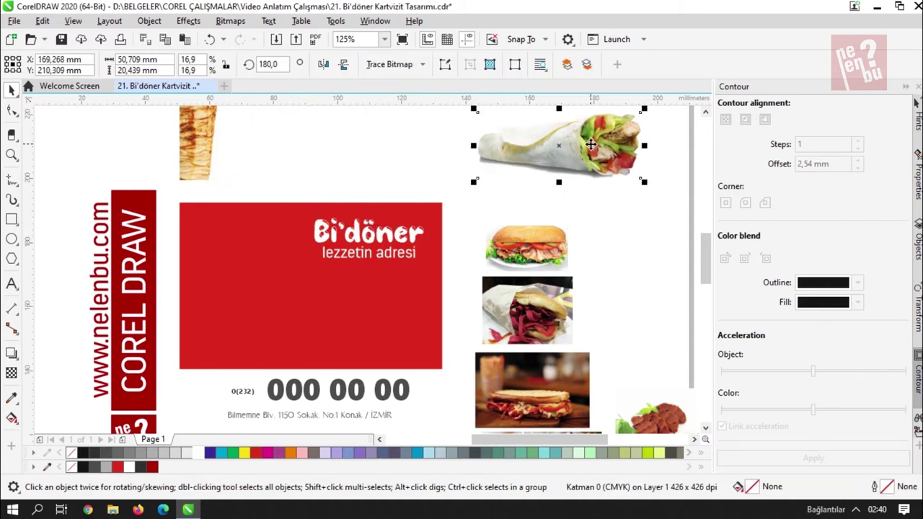
left_click_drag(587, 143, 610, 159)
left_click_drag(569, 271, 532, 188)
left_click(494, 184)
left_click(500, 247)
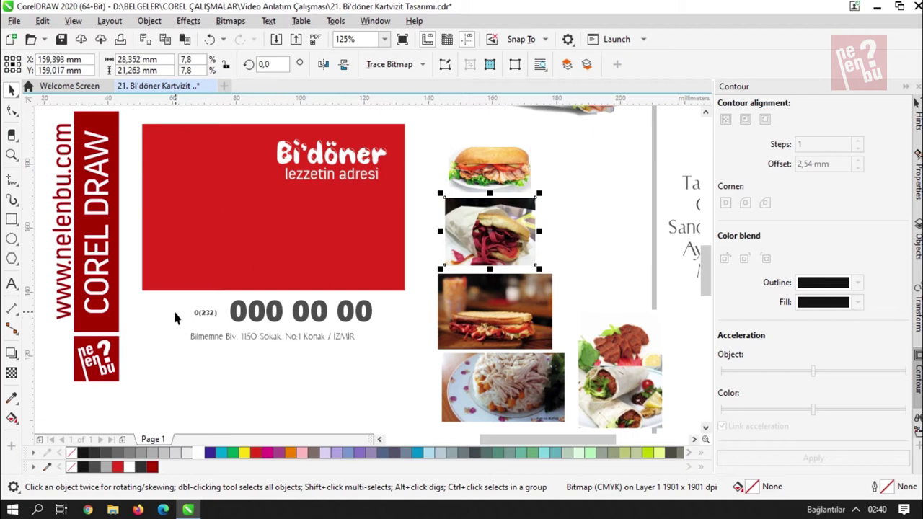
- Draw a circle about 19 mm in diameter on the lower part of the red card and fill it white
left_click(11, 240)
left_click(43, 237)
left_click_drag(188, 220, 268, 241)
left_click(11, 88)
left_click(195, 452)
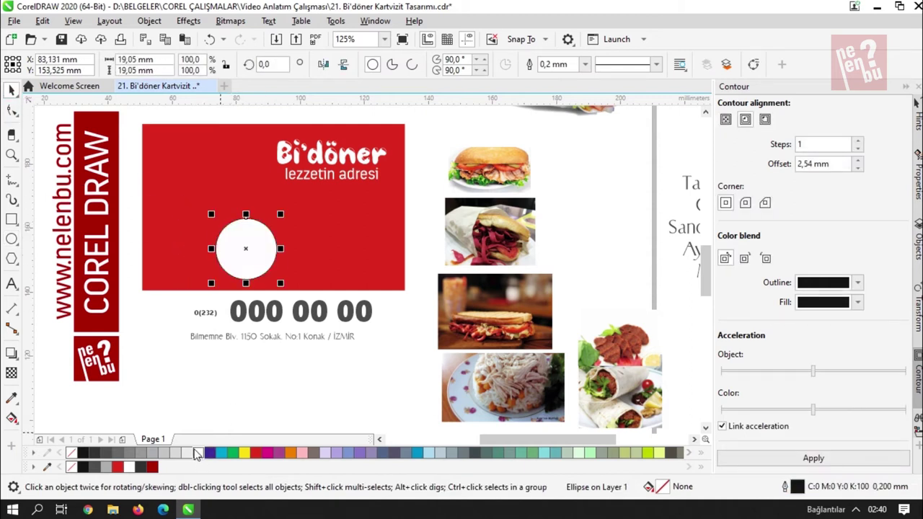
- Give the white circle a white outline 2.0 mm wide
right_click(72, 453)
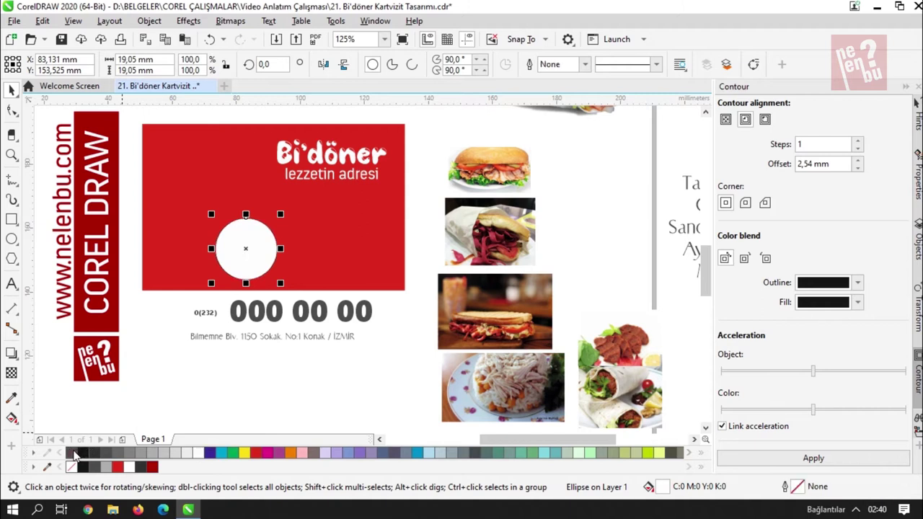
right_click(197, 453)
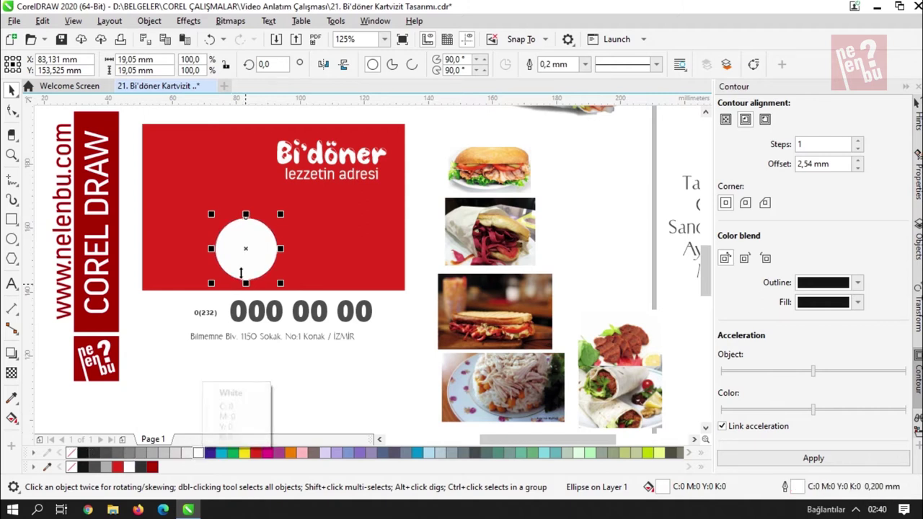
left_click(585, 64)
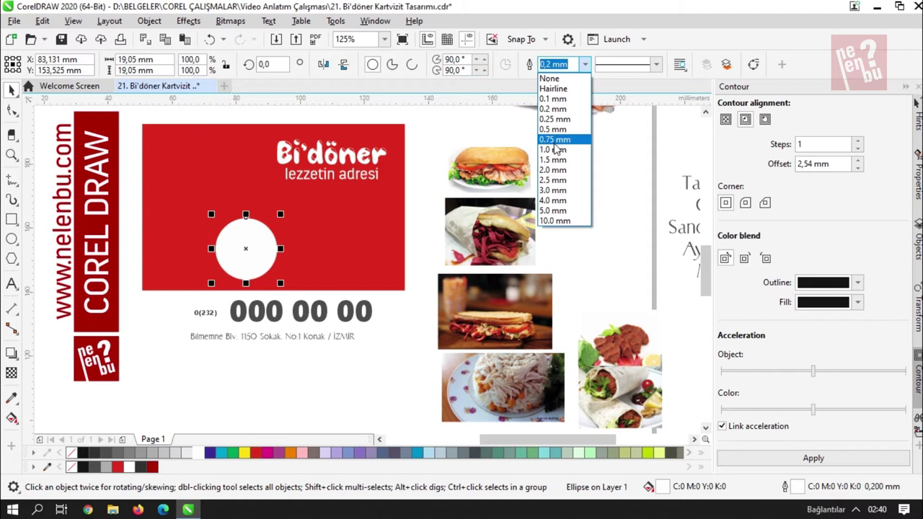
left_click(554, 170)
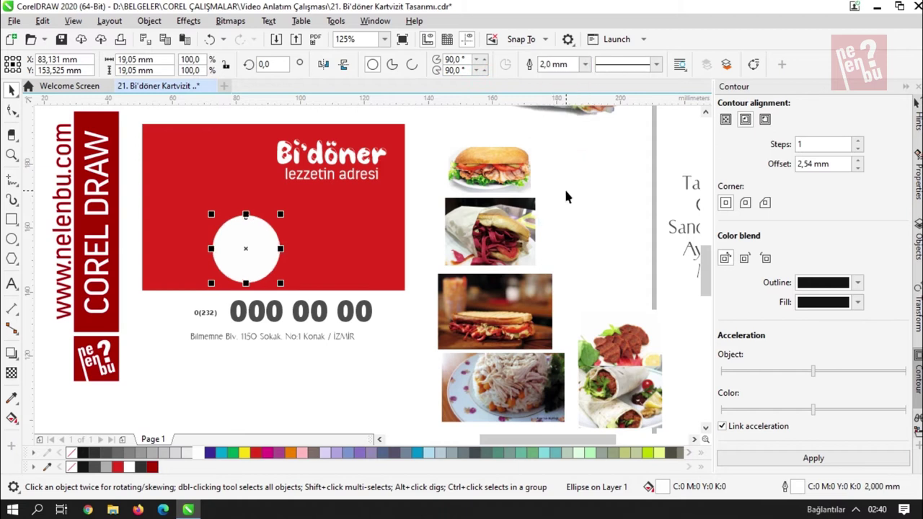
left_click(564, 186)
- Add two progressively smaller circle copies rising to the right, the last about 15.5 mm, and enlarge the first circle to about 22.9 mm
left_click_drag(252, 251, 325, 232)
left_click_drag(349, 252, 341, 245)
left_click(227, 248)
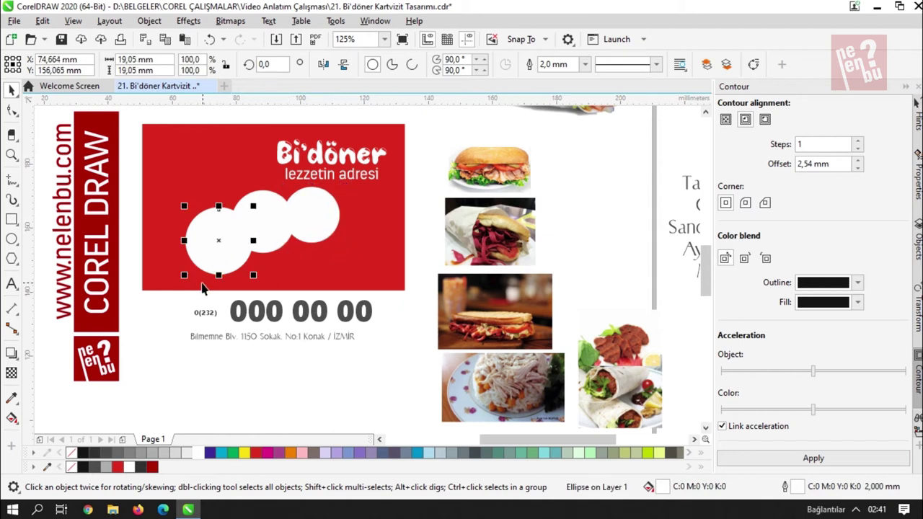
left_click_drag(185, 275, 171, 290)
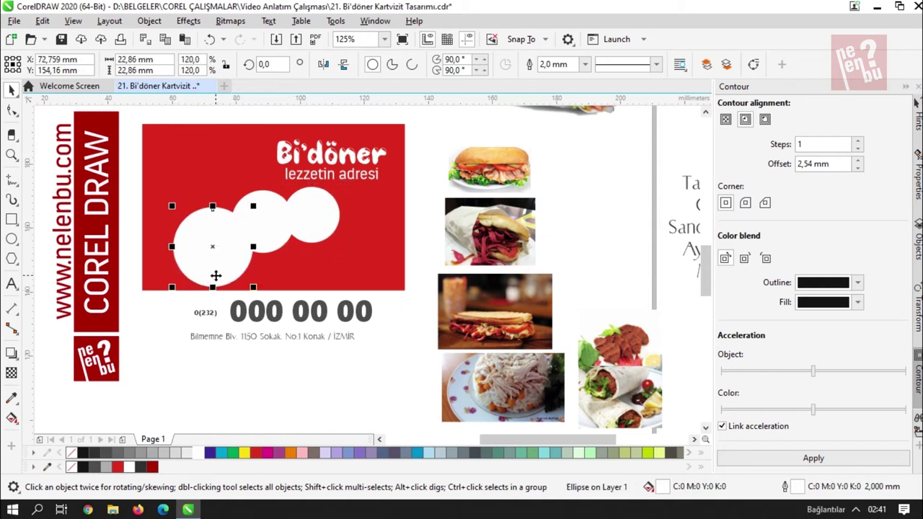
- Duplicate the smallest circle further right and scale the copy to about 12.3 mm in diameter
left_click(321, 228)
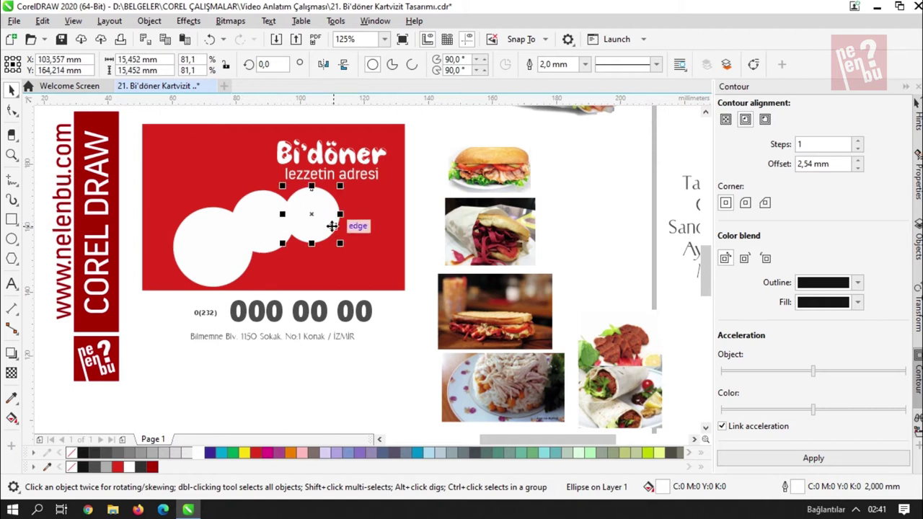
left_click_drag(329, 223, 367, 215)
left_click_drag(322, 238, 332, 225)
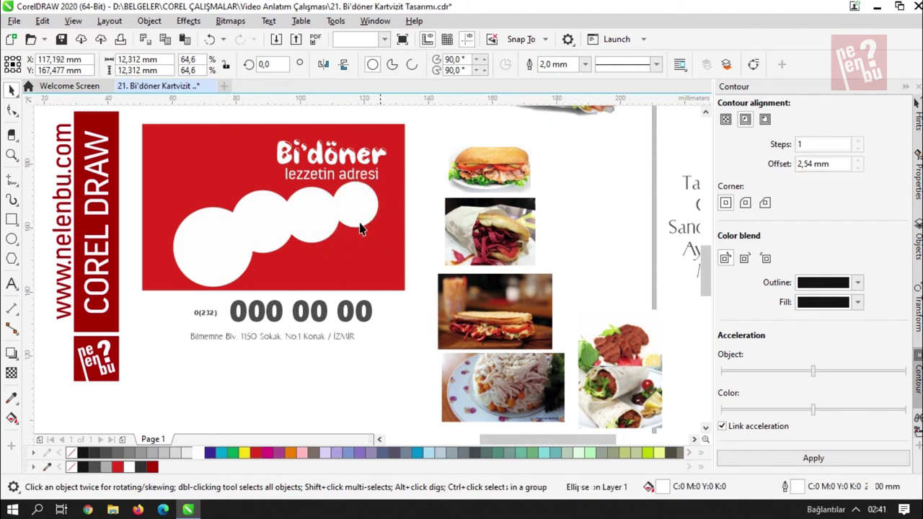
- Fine-tune the positions of the four white circles so they form an evenly spaced, slightly overlapping chain across the card
key("Escape")
scroll(318, 218, "up", 2)
scroll(406, 203, "down", 1)
left_click_drag(447, 207, 462, 207)
key("r")
left_click(577, 135)
left_click_drag(355, 217, 361, 212)
left_click(280, 222)
left_click_drag(179, 277, 174, 274)
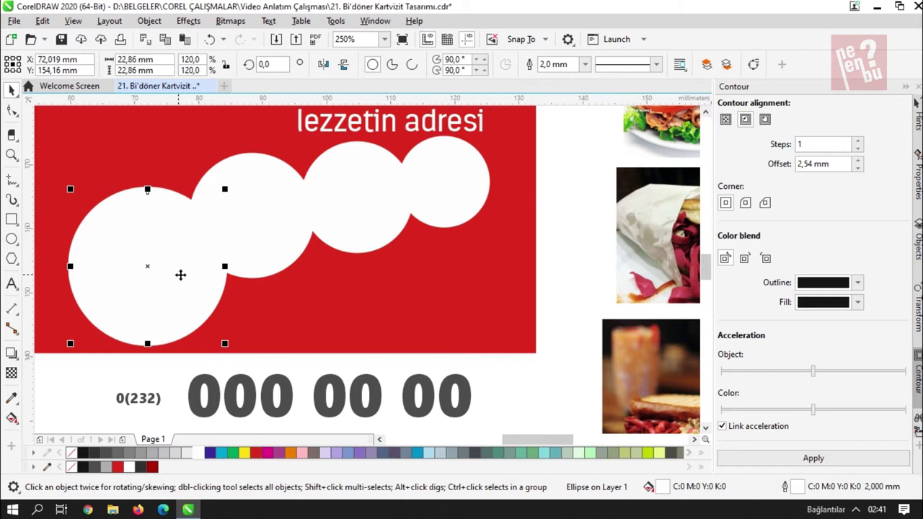
scroll(189, 274, "down", 2)
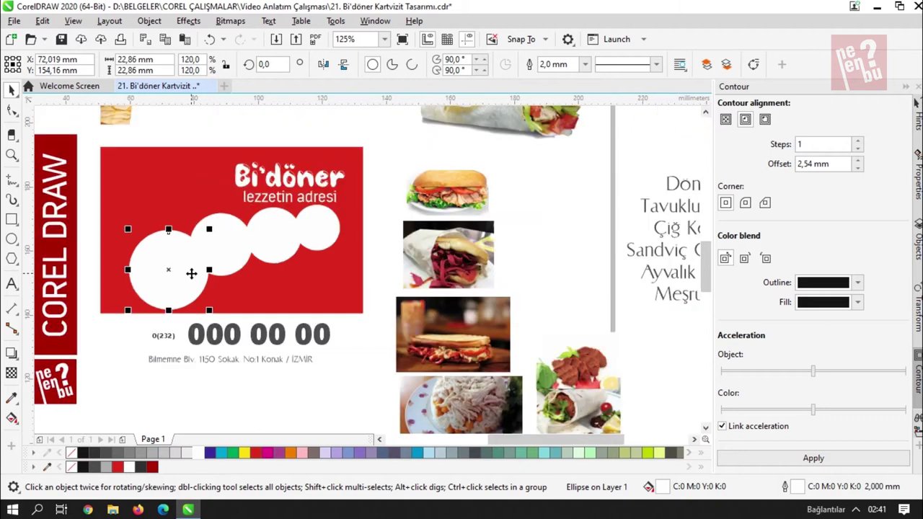
- Check the food photos beside the card and move the top sandwich photo slightly up and right of the photo below it
left_click(452, 212)
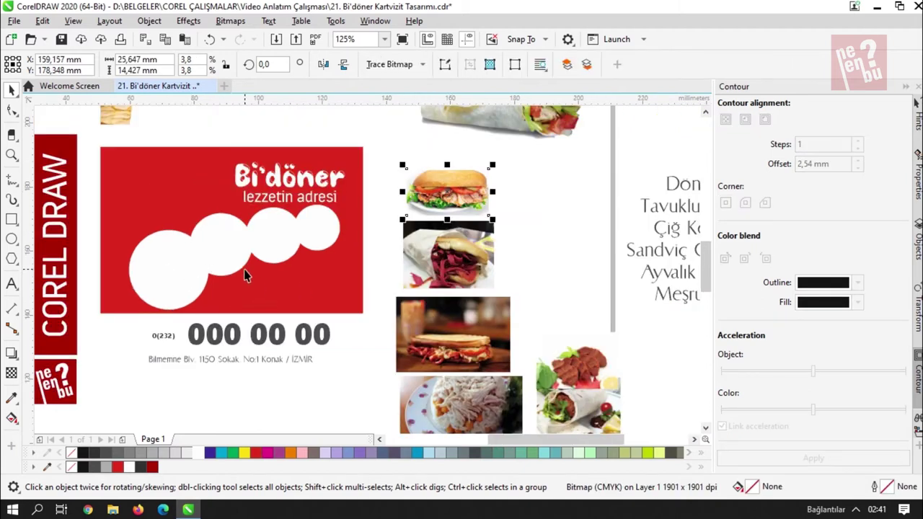
left_click(424, 256)
left_click(460, 333)
left_click(469, 397)
left_click(556, 385)
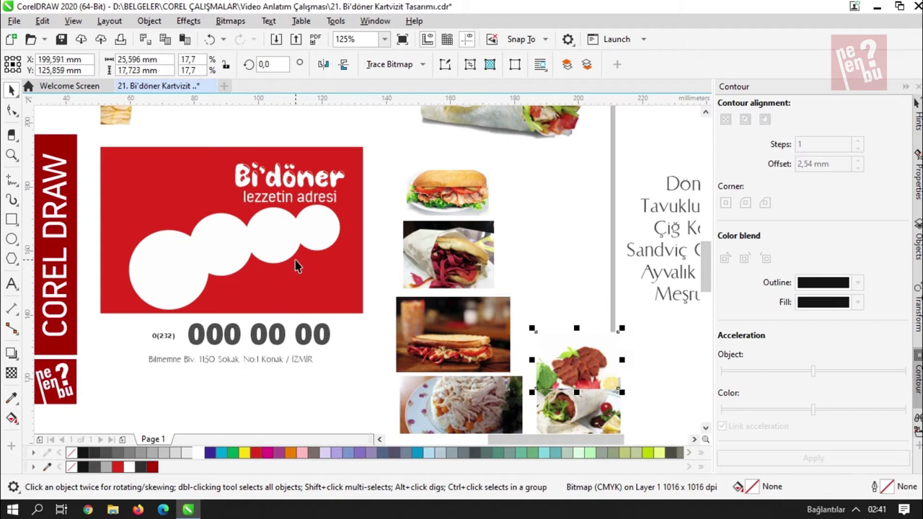
left_click_drag(424, 205, 437, 199)
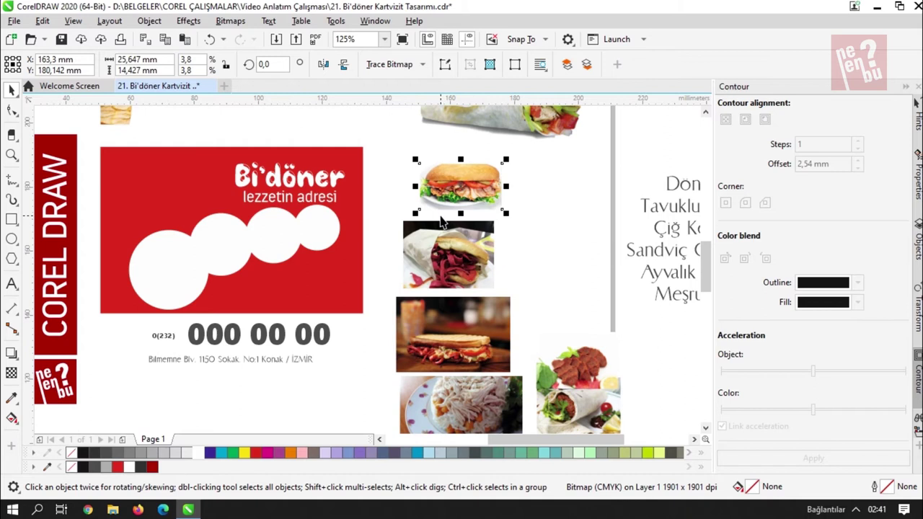
- PowerClip the paper-wrapped döner photo with red cabbage inside the largest white circle
left_click(447, 257)
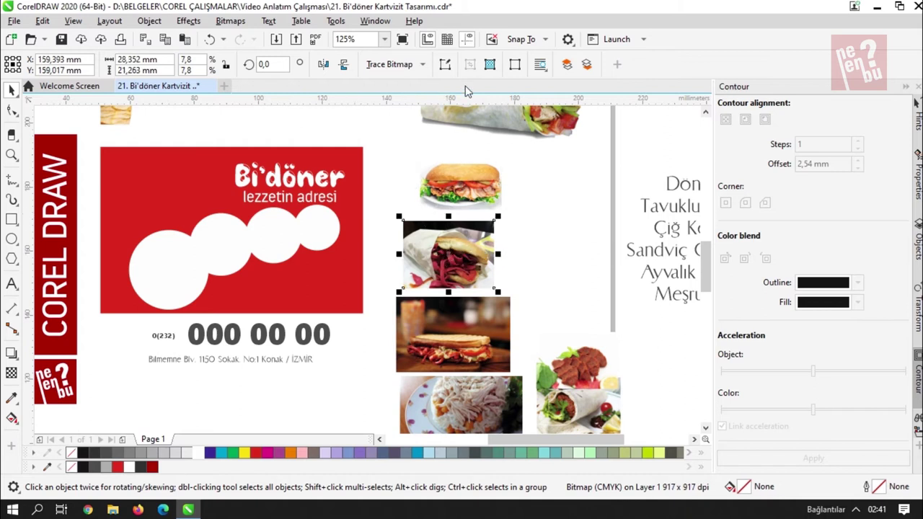
right_click(454, 223)
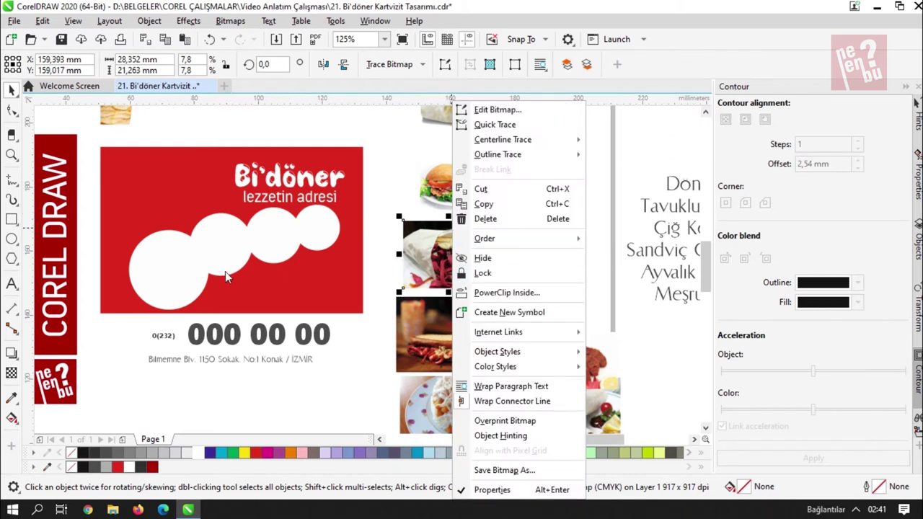
left_click(180, 273)
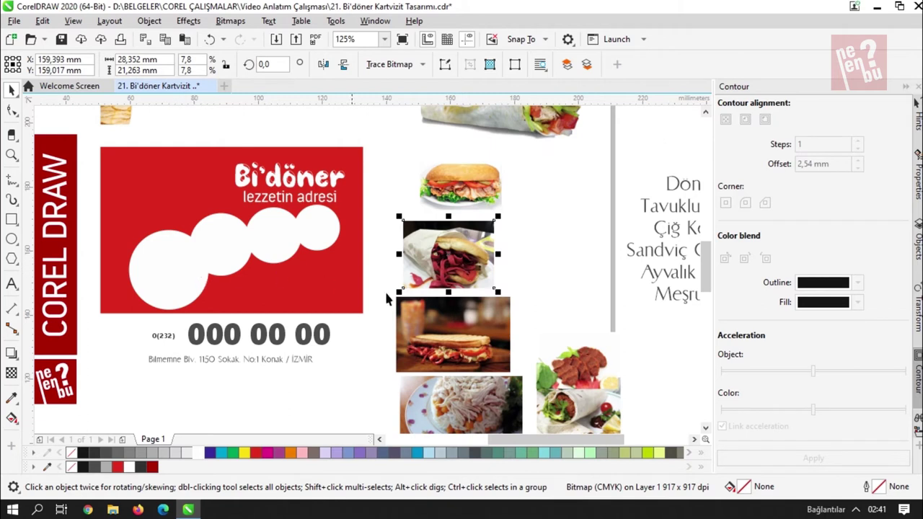
right_click(453, 264)
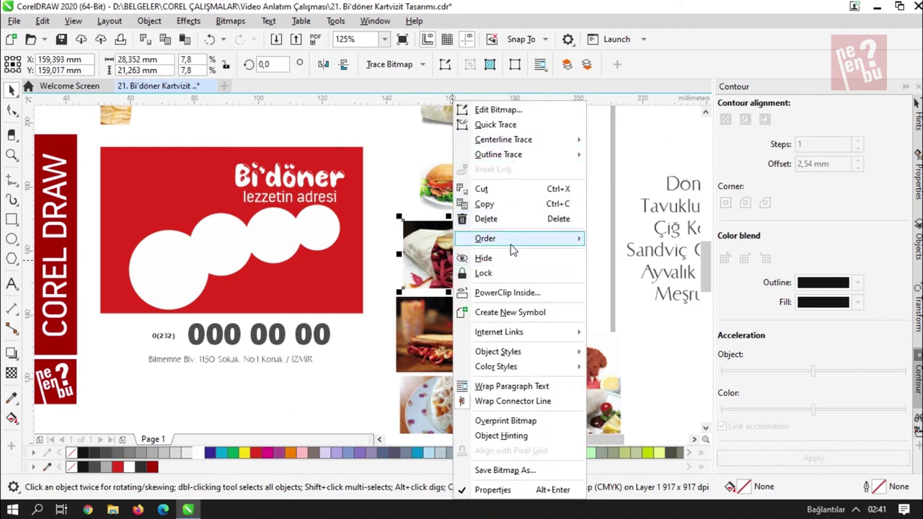
left_click(525, 292)
left_click(191, 285)
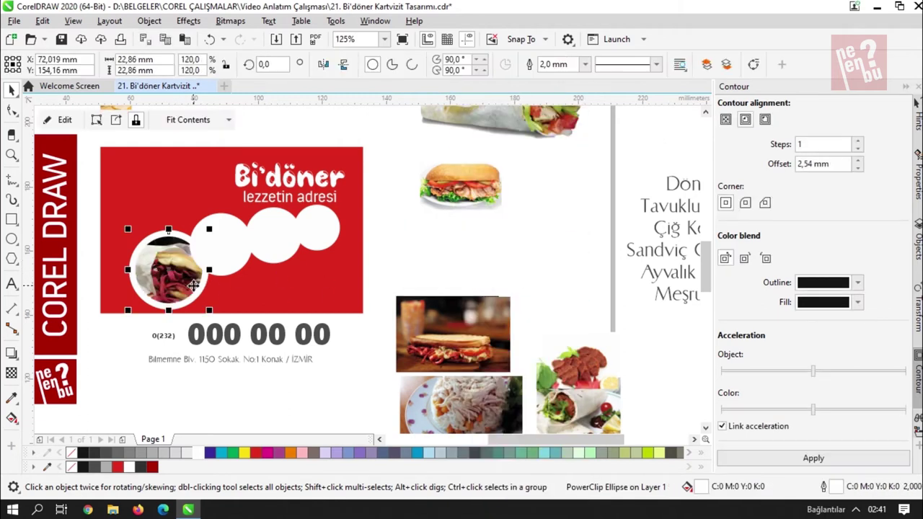
left_click(175, 280, "ctrl")
left_click(207, 310, "ctrl")
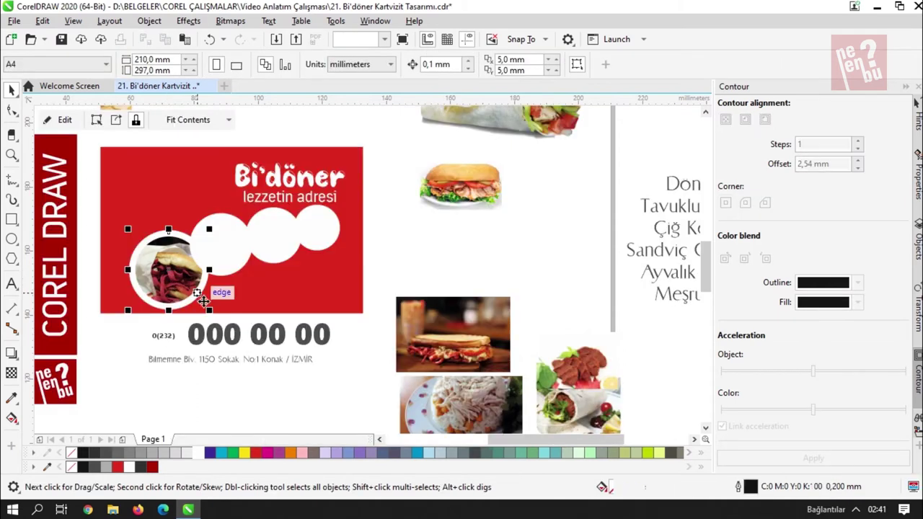
- Set the outline width of all four circles to 1.0 mm
left_click(329, 250, "shift")
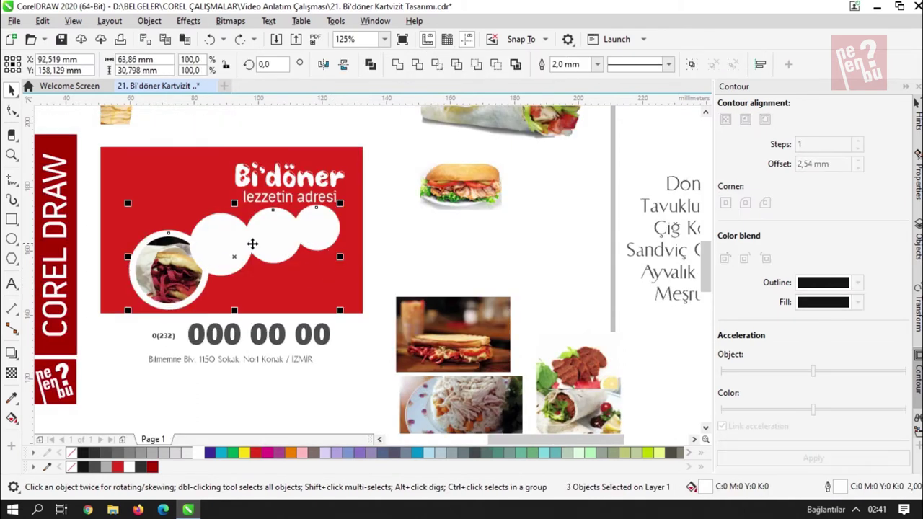
left_click(597, 65)
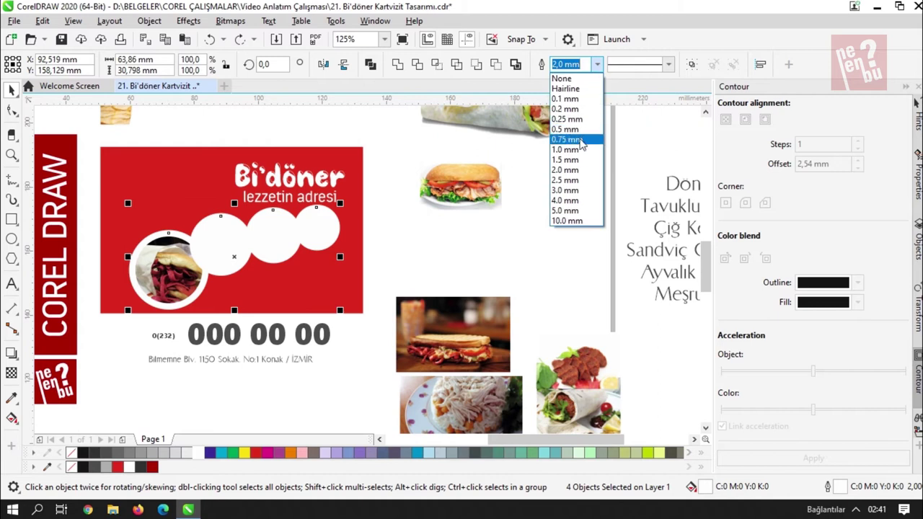
left_click(578, 152)
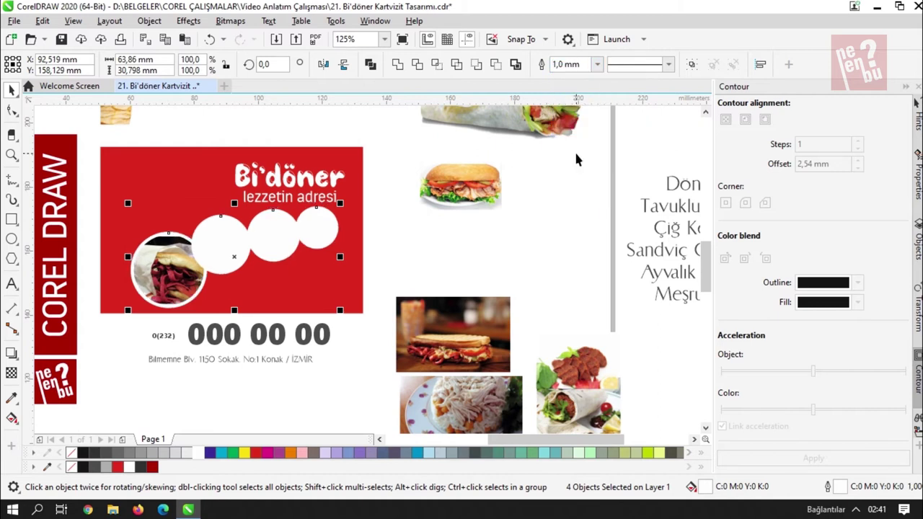
left_click(442, 253)
- Edit the largest circle's PowerClip contents, enlarging the döner photo to about 34.9 × 26.1 mm and repositioning it to fill the circle
left_click(158, 280)
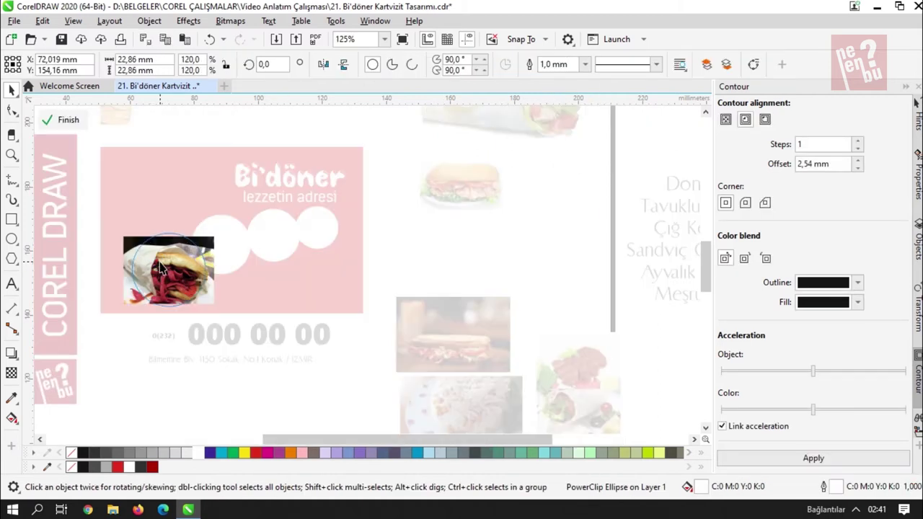
double_click(160, 272)
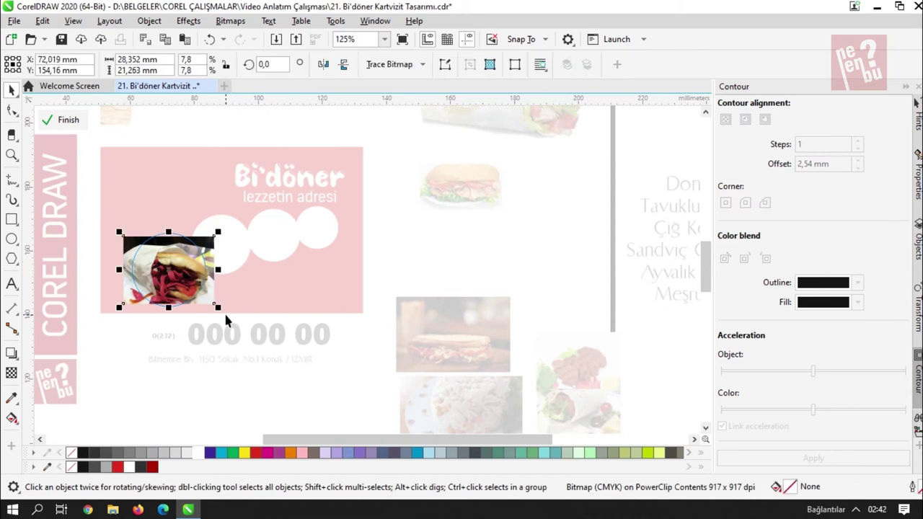
scroll(145, 288, "up", 2)
mouse_move(287, 328)
left_mouse_down()
mouse_move(298, 334)
mouse_move(268, 302)
mouse_move(300, 332)
mouse_move(281, 312)
left_mouse_up()
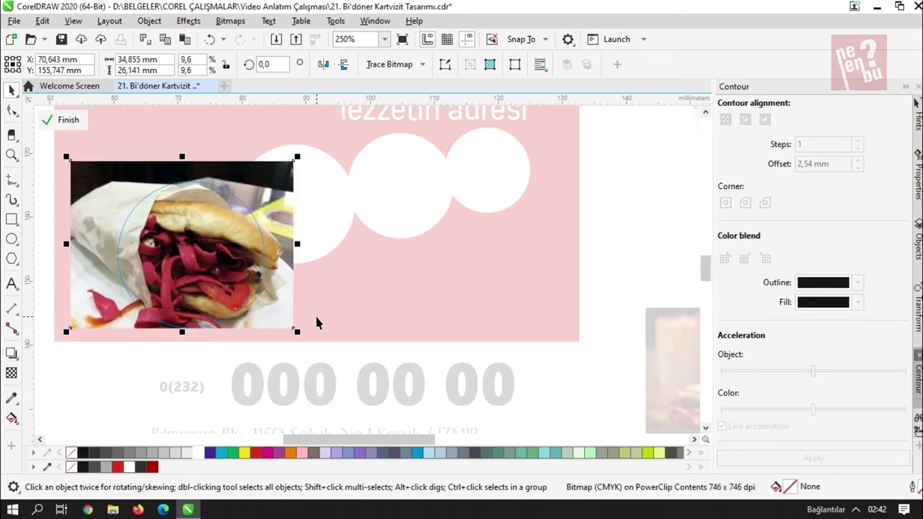
left_click(310, 316, "ctrl")
scroll(302, 319, "down", 1)
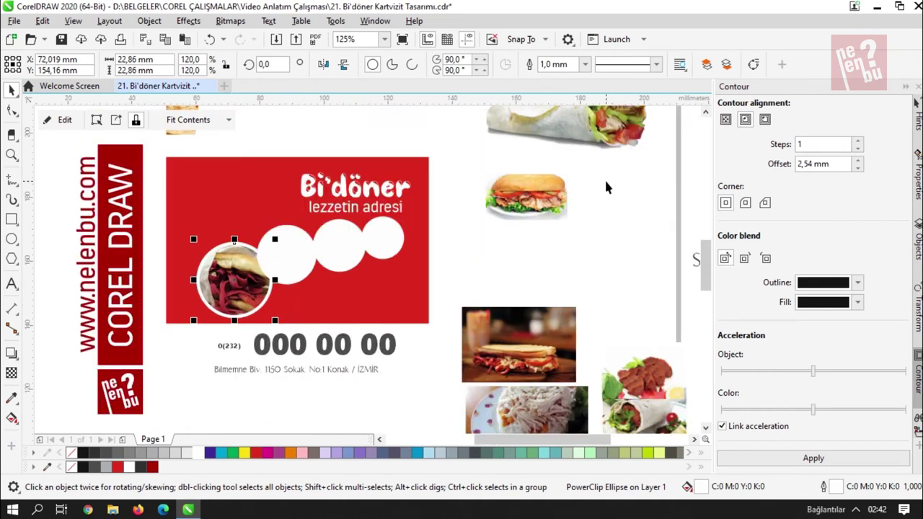
- PowerClip the toasted sandwich photo inside the second-largest circle
left_click(543, 204)
left_click(530, 335)
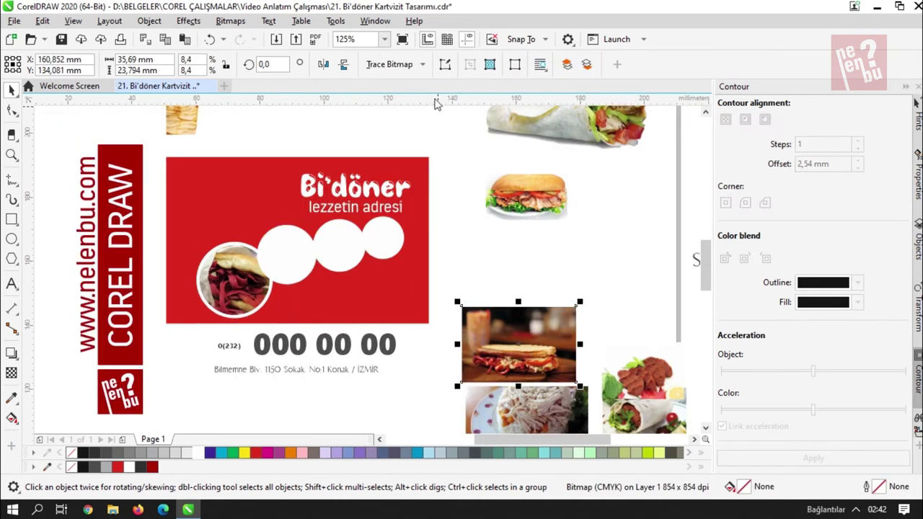
right_click(485, 312)
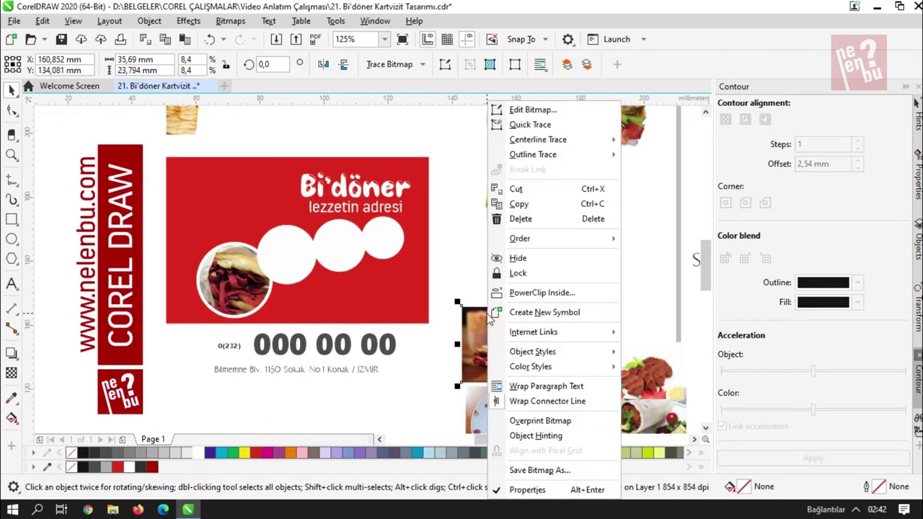
left_click(531, 292)
left_click(283, 259)
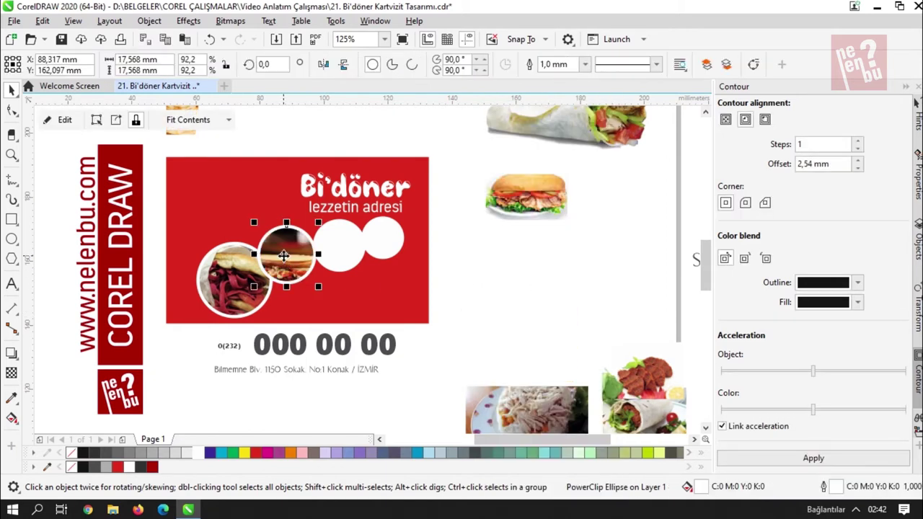
- Edit the second circle's PowerClip contents, shrinking the toasted sandwich photo and repositioning it so the sandwich sits in the circle's lower half
left_click(283, 255, "ctrl")
scroll(281, 259, "up", 4)
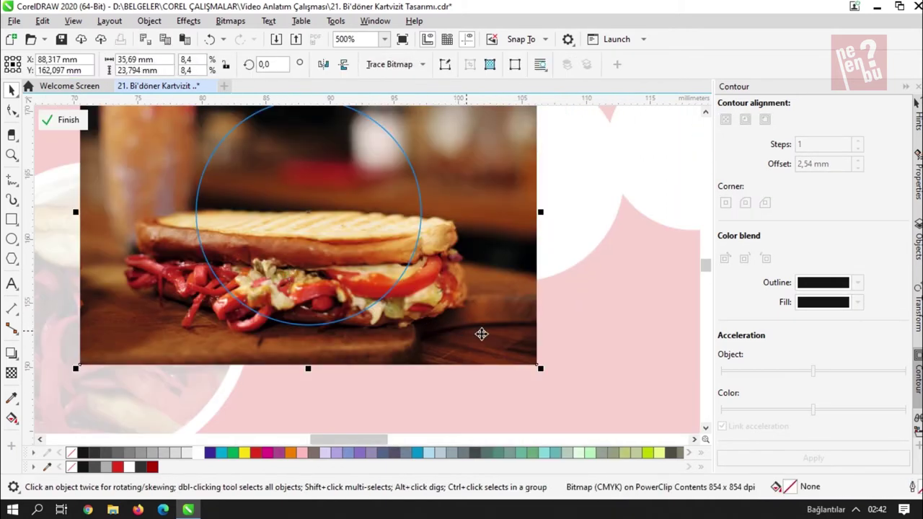
left_click_drag(538, 370, 486, 347)
left_click_drag(469, 241, 469, 258)
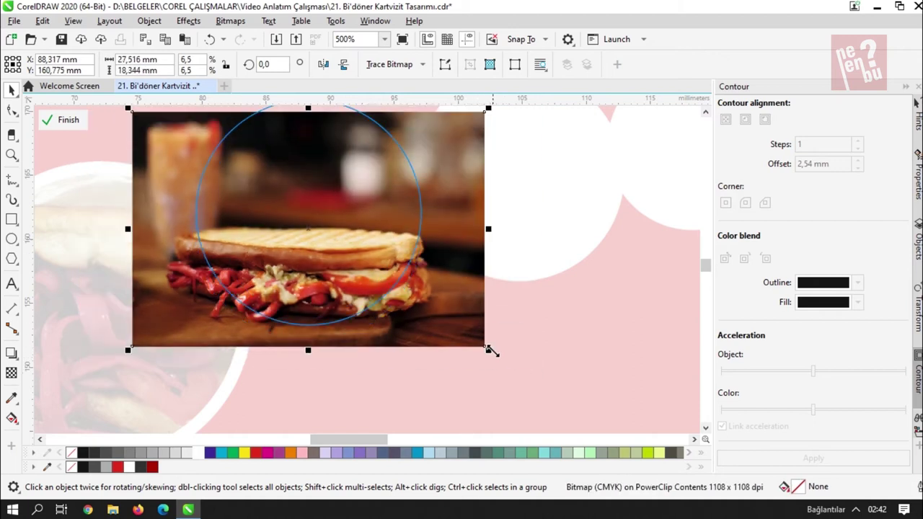
left_click_drag(428, 231, 456, 249)
left_click_drag(486, 370, 401, 309)
left_click(485, 345, "ctrl")
scroll(465, 330, "down", 1)
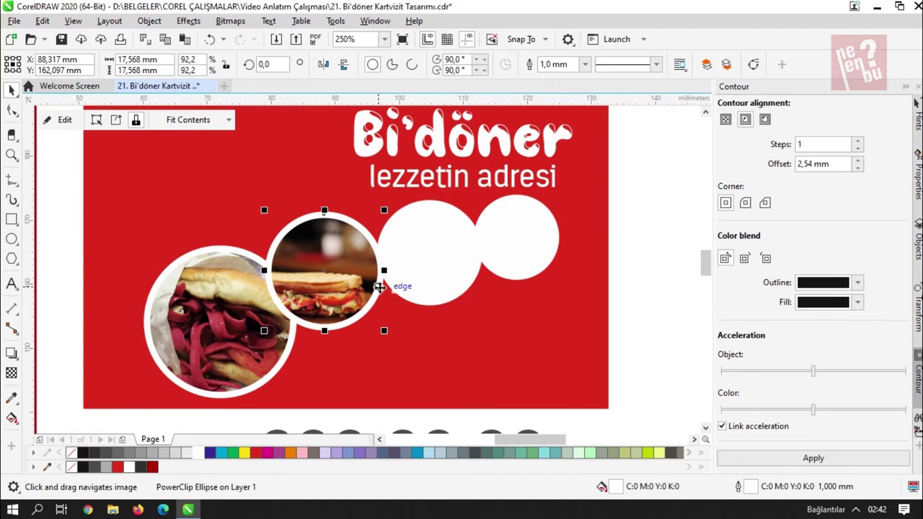
- Set the outline width of all four circles to 0.5 mm
left_click(252, 301)
left_click(328, 288, "shift")
left_click(416, 274, "shift")
left_click(508, 242, "shift")
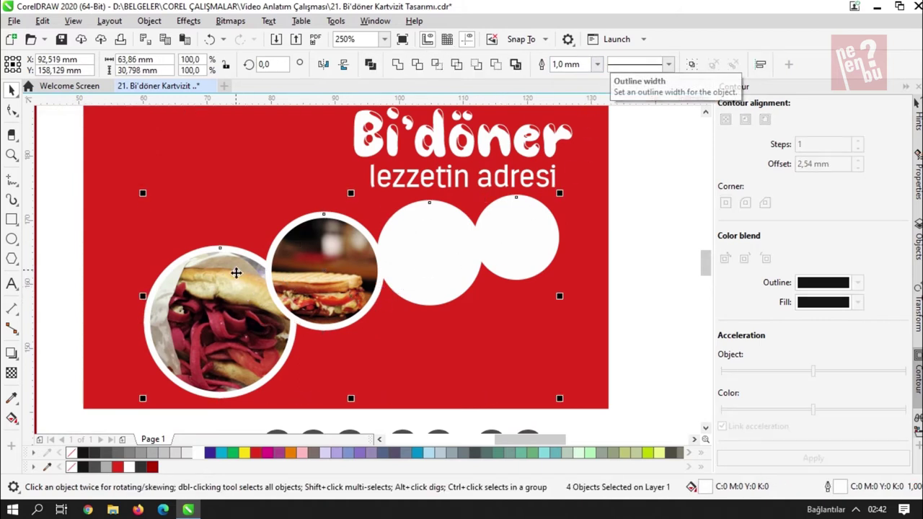
left_click(597, 64)
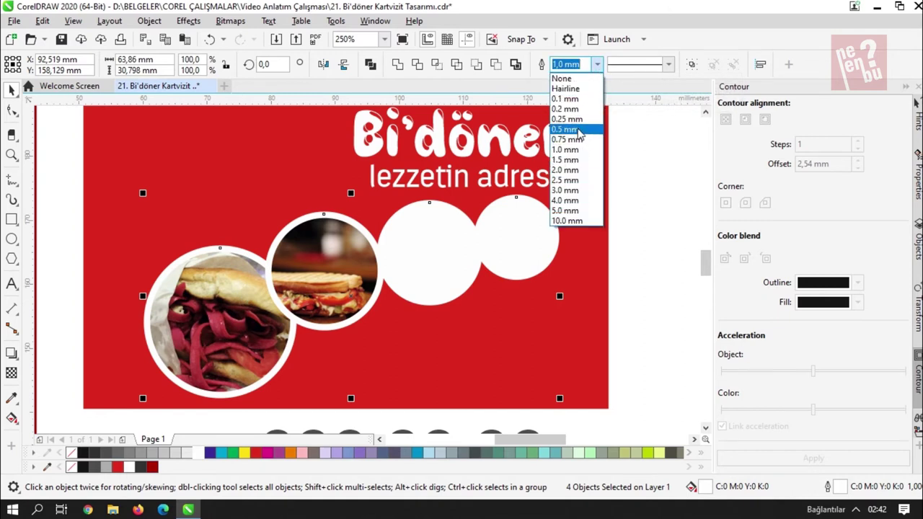
left_click(576, 129)
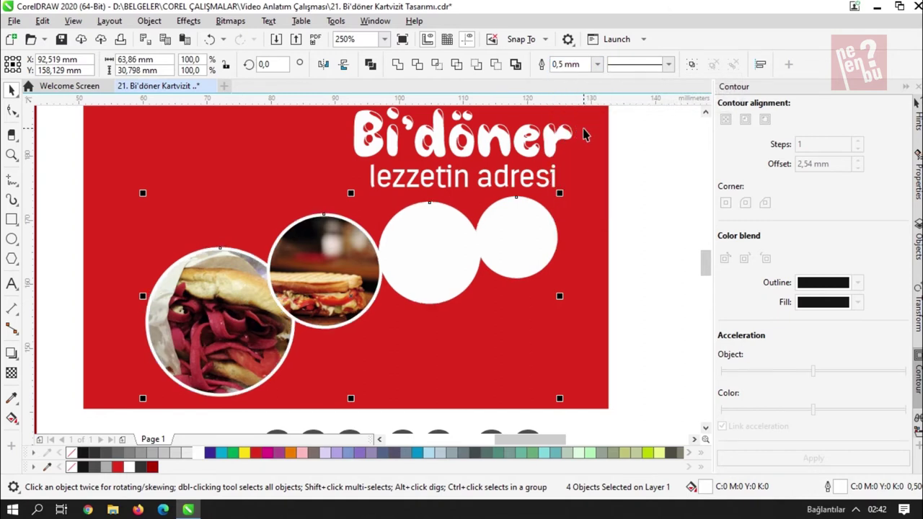
- Try a 0.25 mm outline width on the four circles and undo it
left_click_drag(480, 307, 439, 290)
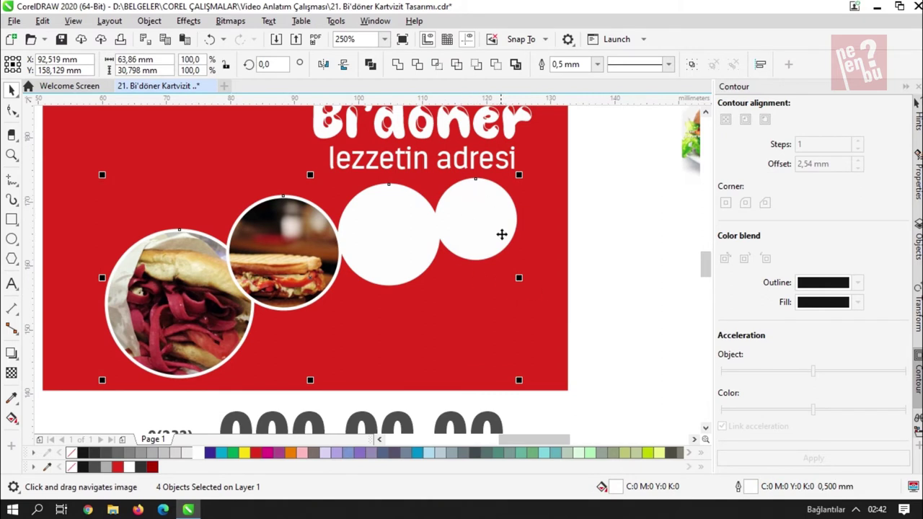
left_click(597, 64)
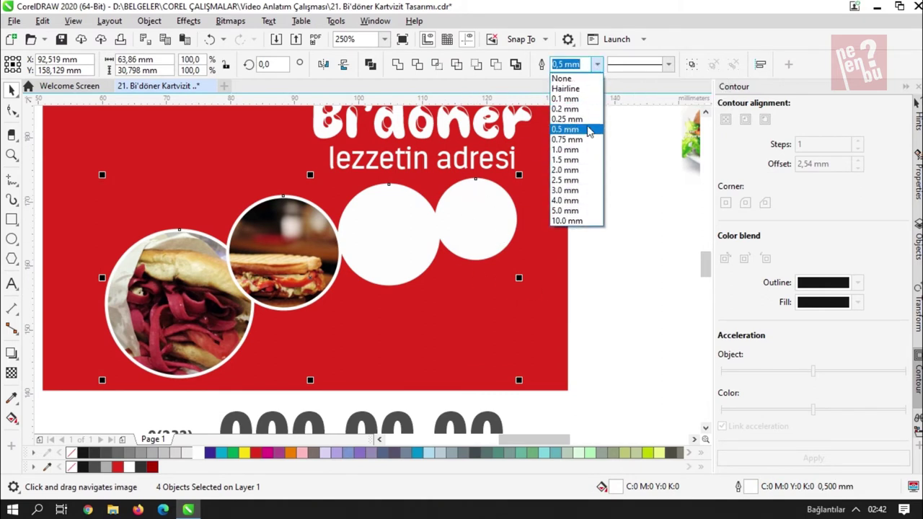
left_click(580, 119)
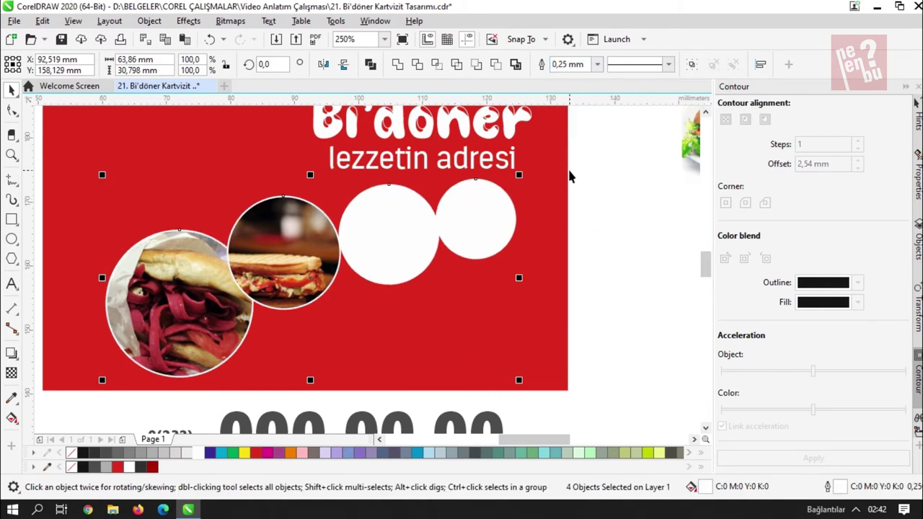
key("ctrl+z")
left_click(591, 234)
- Move the chicken and rice photo up beside the card and PowerClip it inside the third circle
scroll(589, 226, "down", 3)
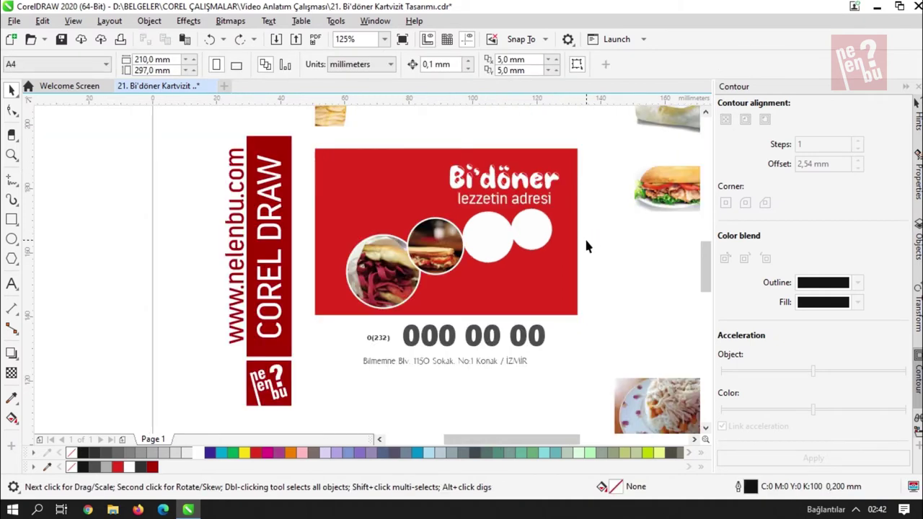
left_click_drag(584, 236, 523, 248)
left_click_drag(620, 418, 590, 296)
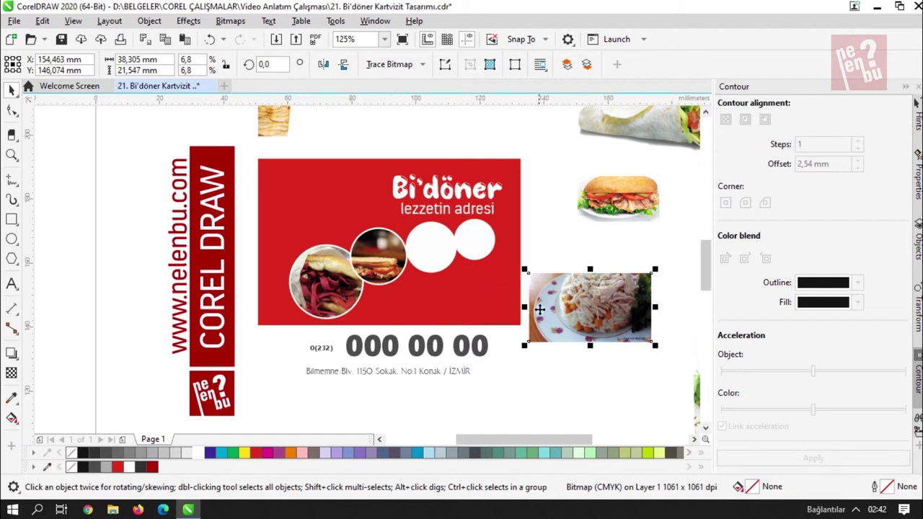
right_click(561, 302)
left_click(612, 302)
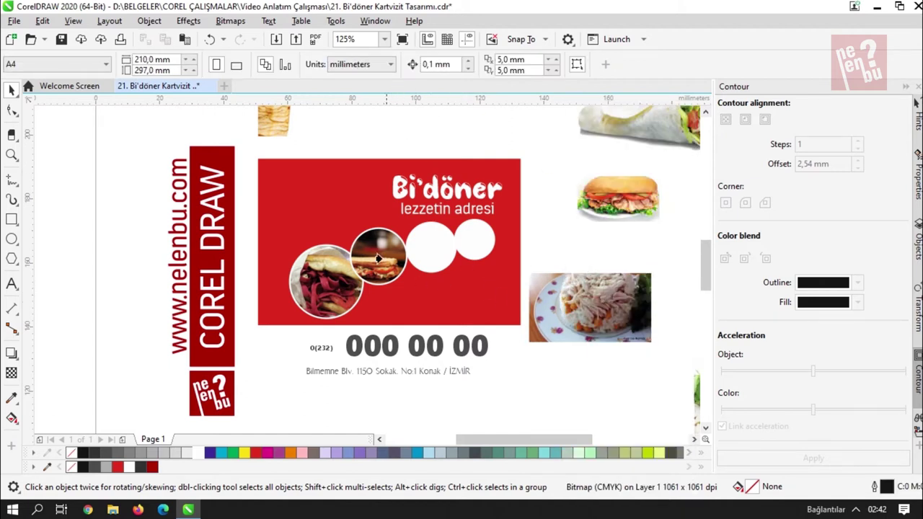
left_click(437, 244)
- Edit the third circle's PowerClip contents, shrinking the chicken and rice photo and repositioning it so the dish fills the circle
scroll(433, 243, "up", 4)
double_click(435, 245)
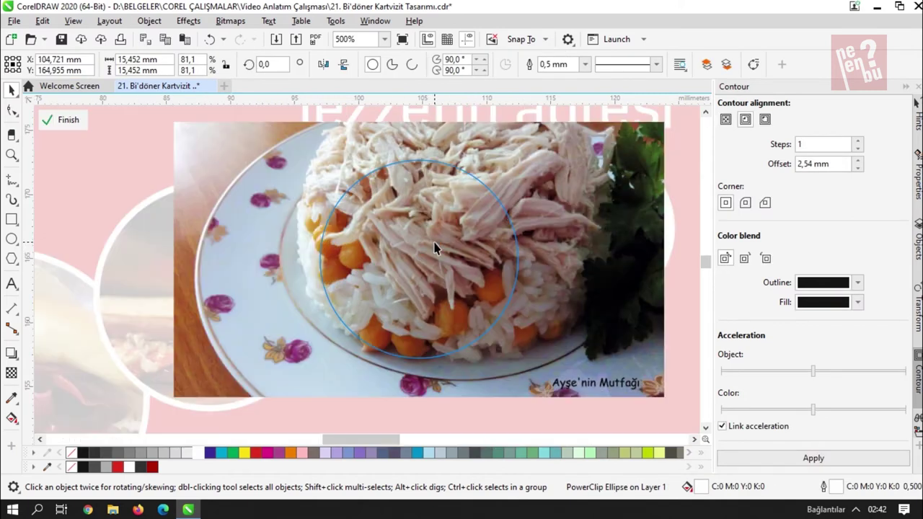
scroll(439, 247, "down", 4)
left_click_drag(515, 301, 495, 280)
scroll(496, 283, "up", 4)
left_click_drag(504, 318, 539, 338)
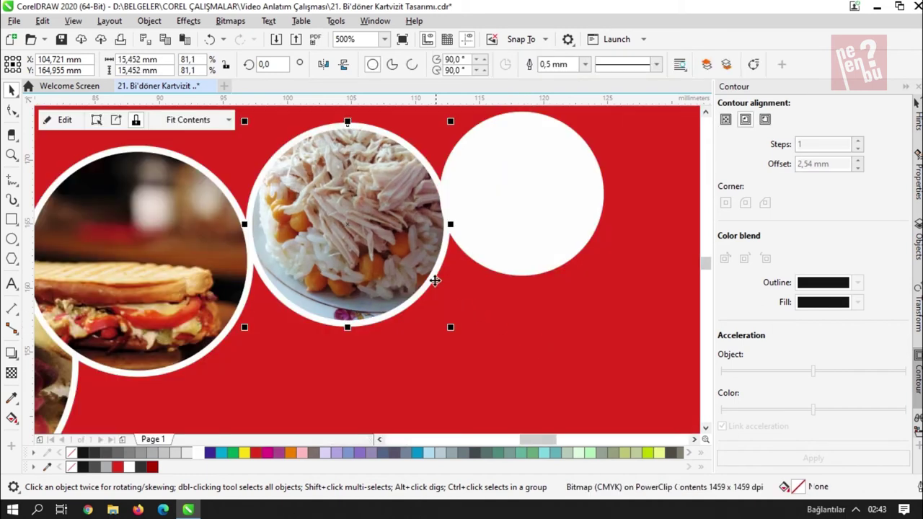
double_click(405, 255)
left_click_drag(450, 203, 451, 206)
left_click(588, 209, "ctrl")
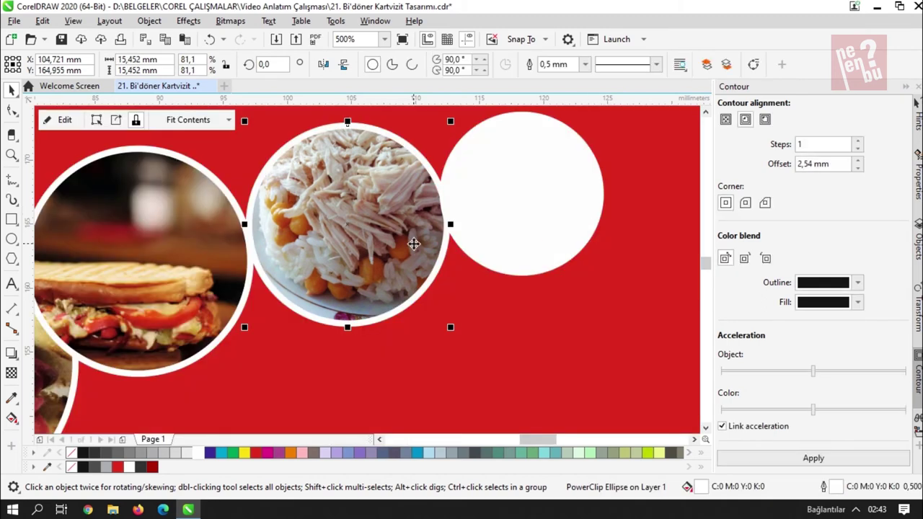
- Move the overlapping çiğ köfte and wrap photos closer to the card
scroll(414, 244, "down", 2)
scroll(421, 259, "down", 2)
scroll(397, 334, "right", 4)
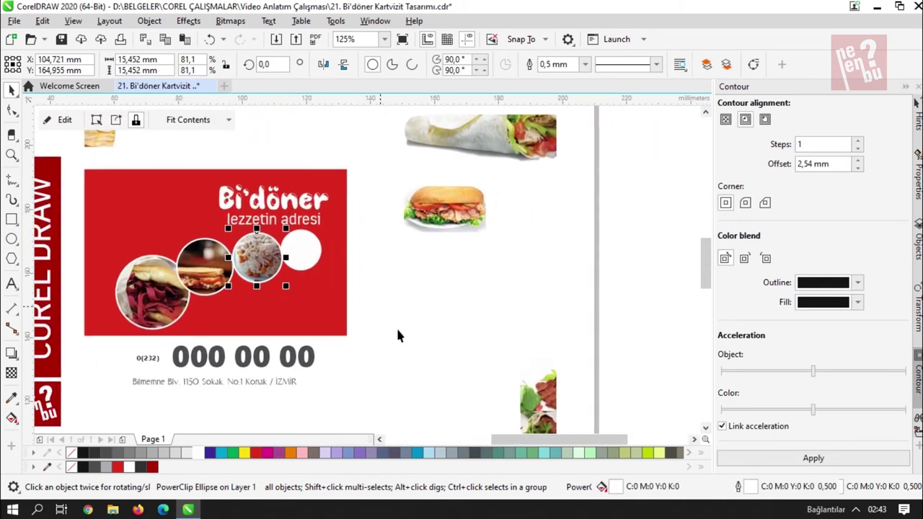
left_click(574, 401)
left_click_drag(573, 400, 490, 371)
- Enlarge the empty fourth circle to about 23.9 mm and bring the chicken and rice circle in front of it
left_click(324, 263)
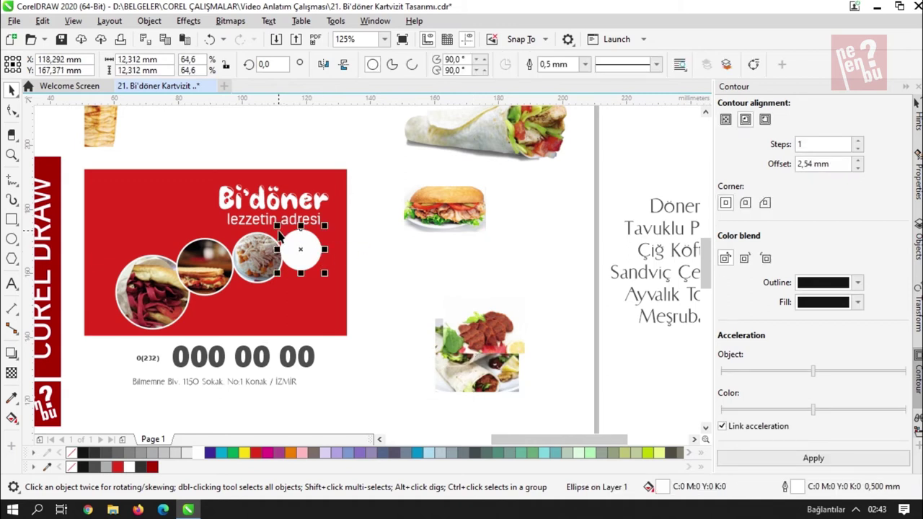
left_click_drag(324, 272, 348, 305)
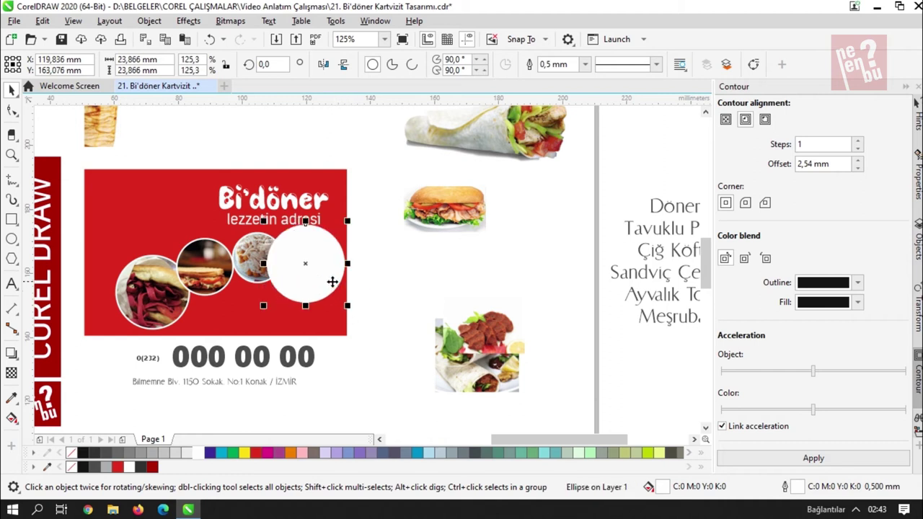
left_click(253, 251)
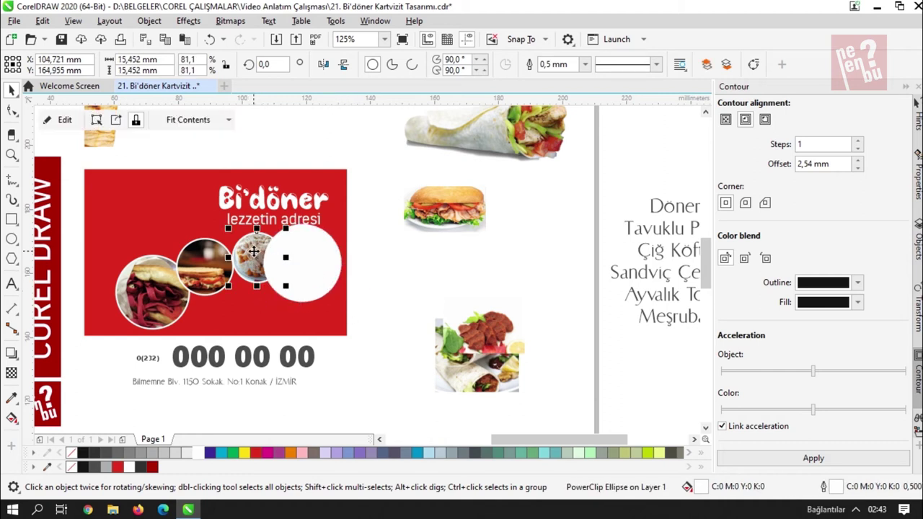
key("shift+Page_Up")
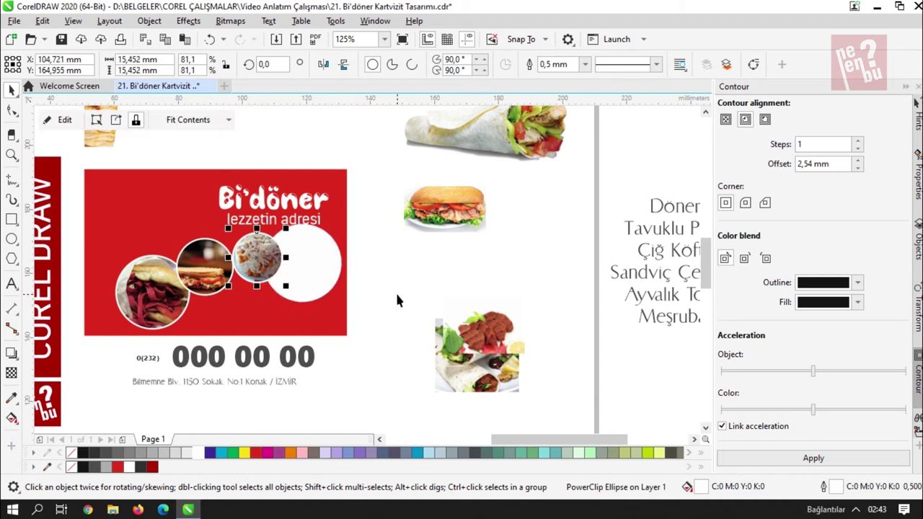
left_click(300, 284)
- Move the Bi'döner title and its tagline together to the left, clear of the enlarged circle
left_click_drag(170, 160, 339, 244)
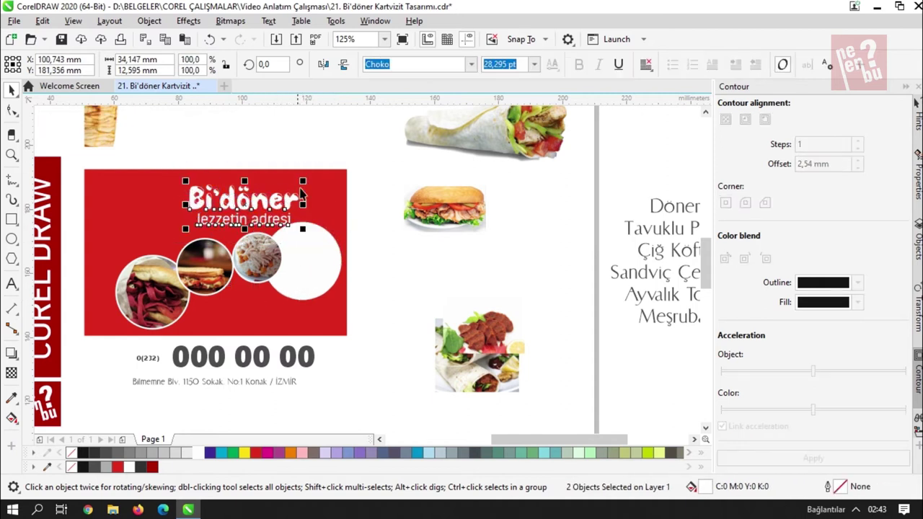
left_click_drag(284, 196, 277, 196)
left_click(483, 337)
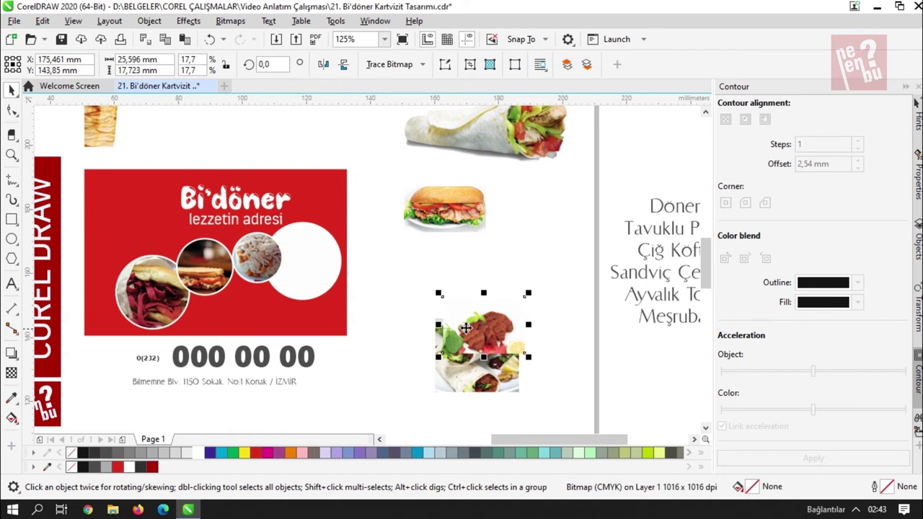
left_click_drag(483, 338, 435, 309)
key("ctrl+z")
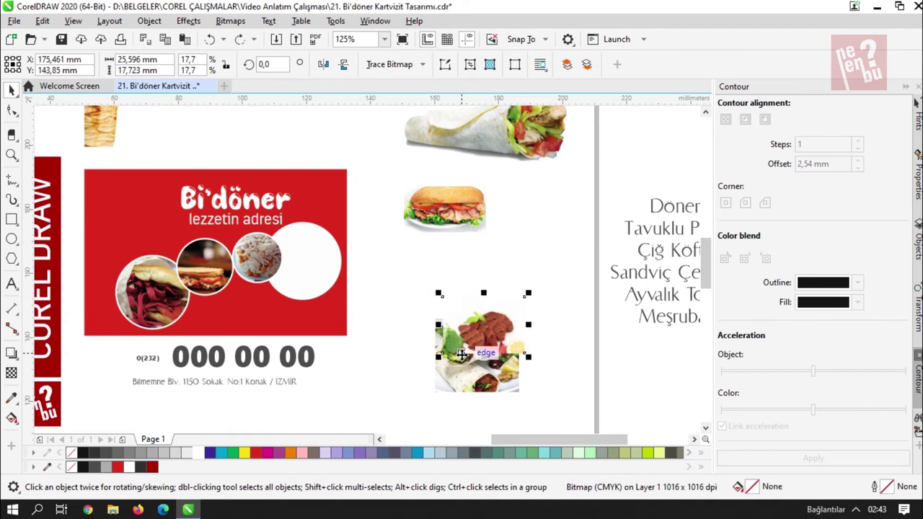
key("ctrl+z")
key("ctrl+shift+z")
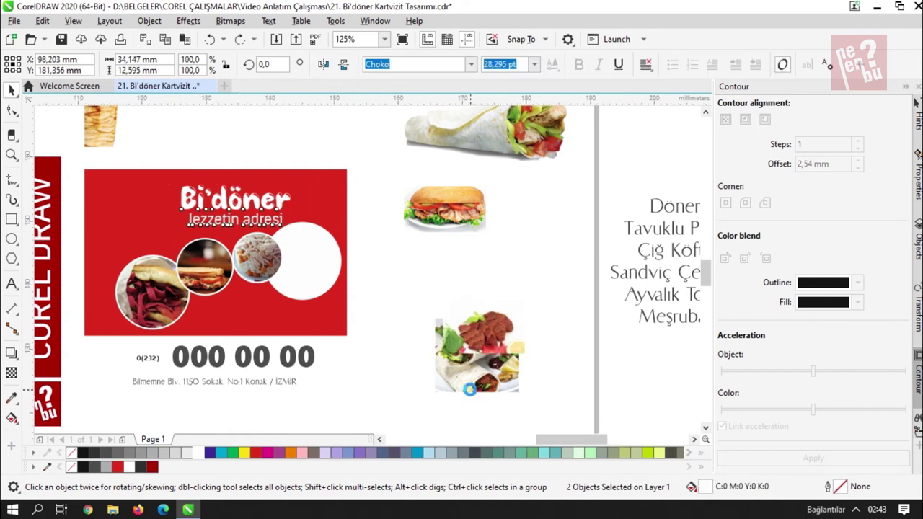
- PowerClip the çiğ köfte and wrap photos together inside the enlarged fourth circle
scroll(497, 357, "up", 1)
left_click(409, 310)
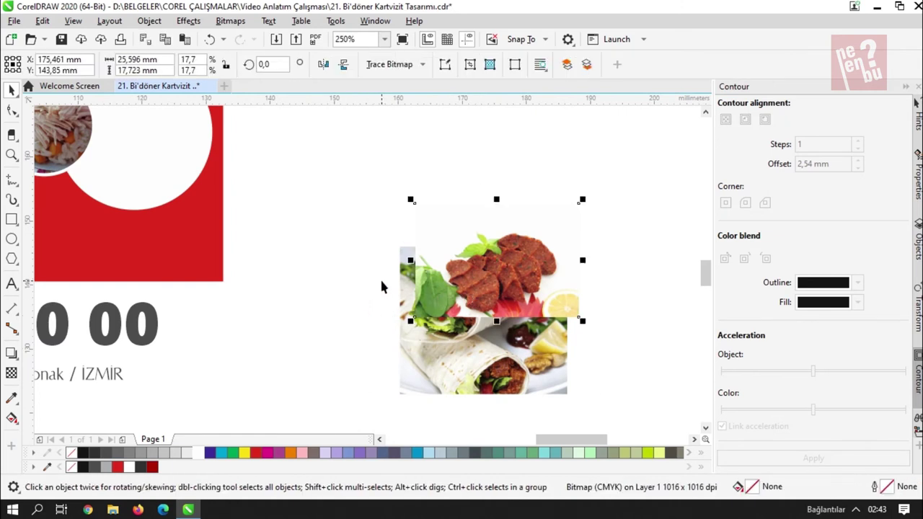
left_click_drag(362, 259, 457, 322)
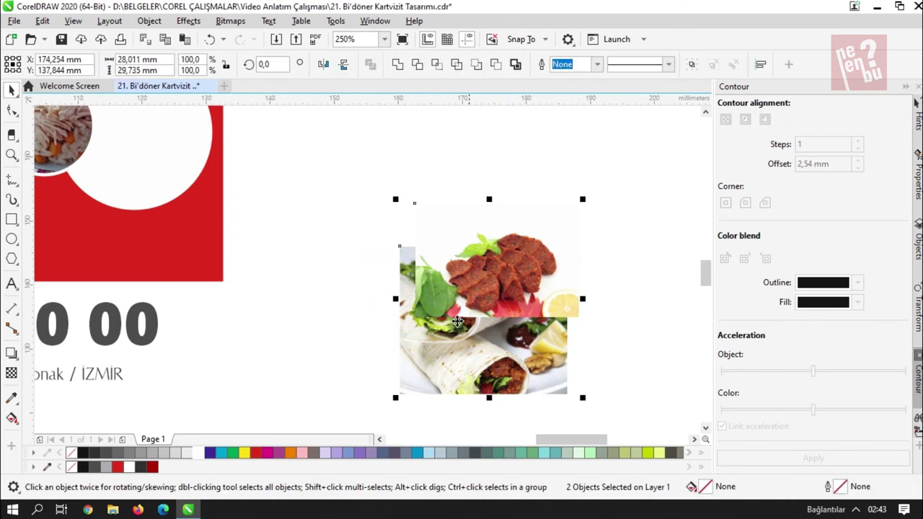
right_click(441, 289)
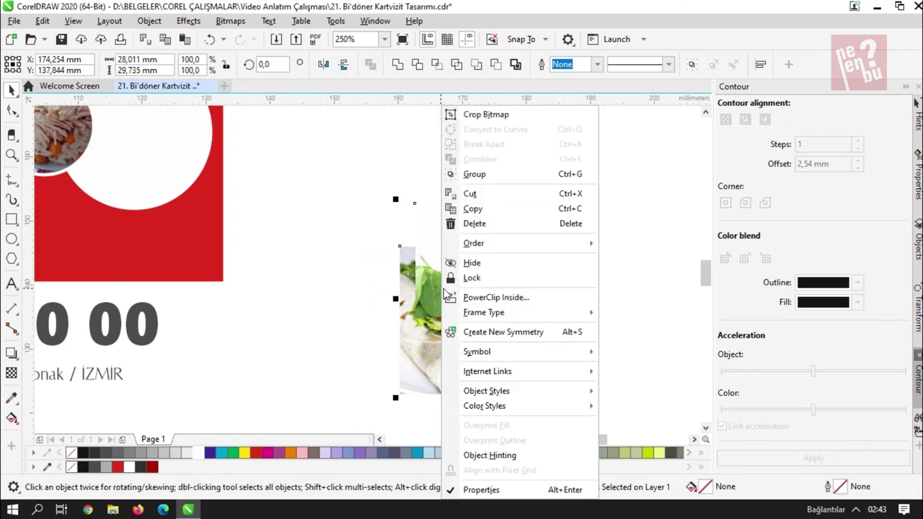
left_click(480, 304)
left_click(160, 159)
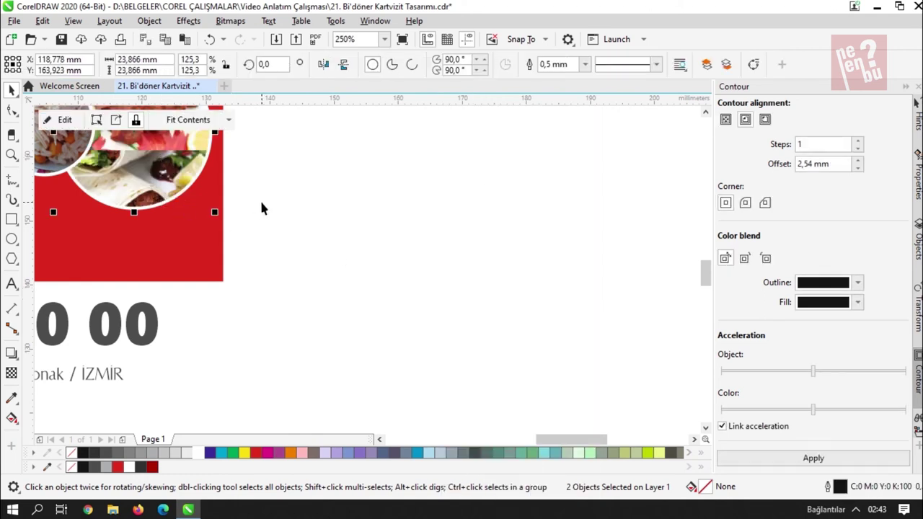
- Open the fourth circle's PowerClip contents for editing and reposition the wrap photo across the circle's lower half
left_click_drag(260, 198, 441, 300)
double_click(402, 297)
double_click(365, 301)
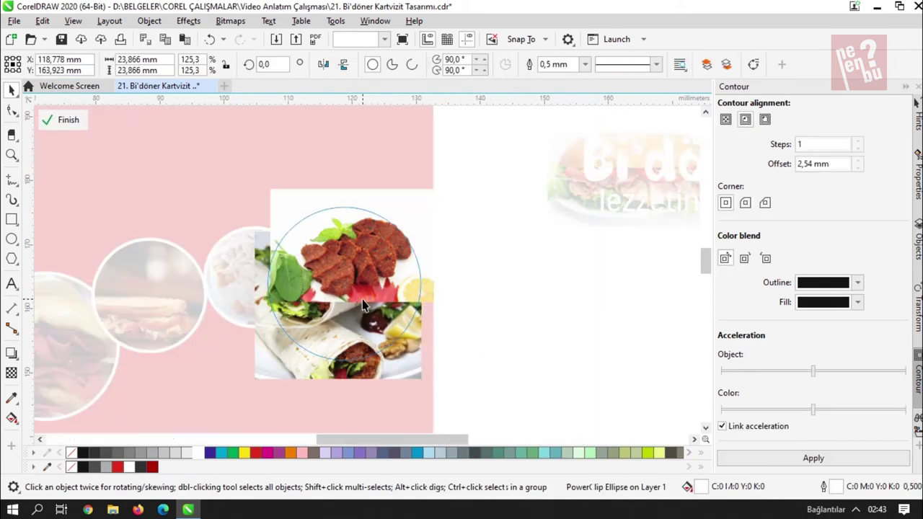
left_click(346, 285)
scroll(345, 285, "up", 2)
scroll(332, 339, "down", 1)
left_click_drag(341, 354, 340, 230)
left_click(359, 277)
left_click_drag(337, 283, 367, 271)
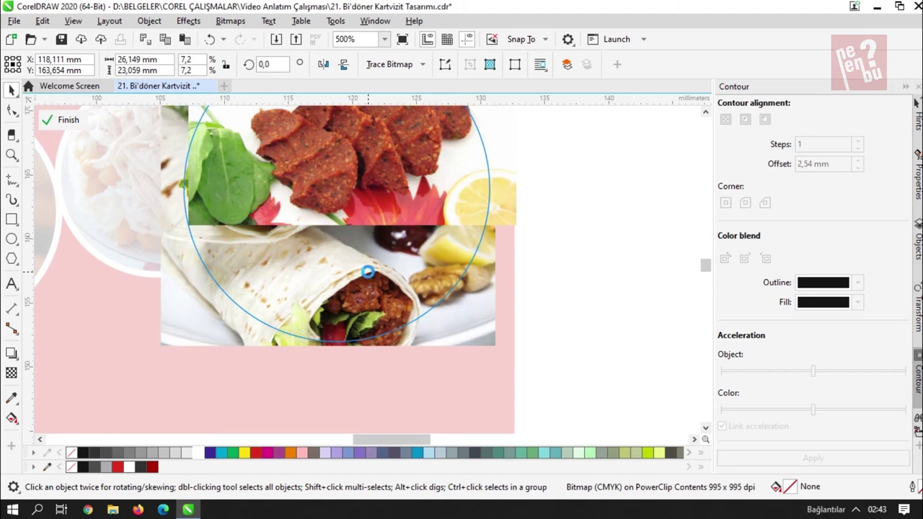
- Shift the çiğ köfte photo slightly left across the circle's upper half and finish editing the PowerClip contents
left_click(406, 197)
left_click_drag(417, 196, 408, 196)
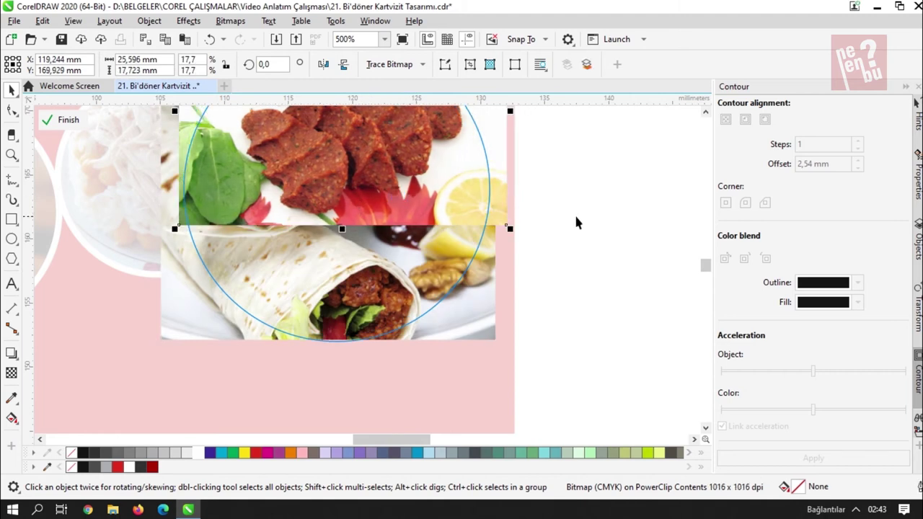
left_click(575, 214, "ctrl")
scroll(451, 268, "down", 1)
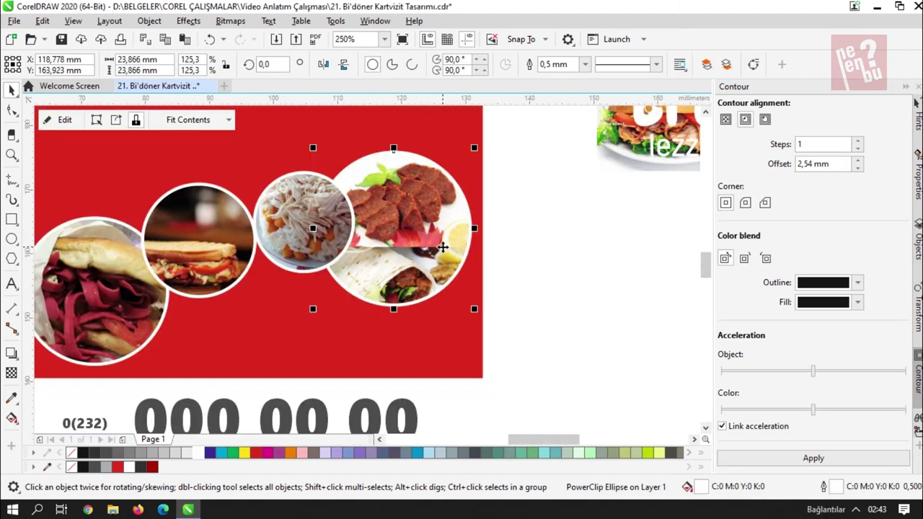
- Move the Bi'döner title and its tagline together onto the red card, above the chain of photo circles
scroll(403, 266, "down", 1)
scroll(425, 261, "down", 2)
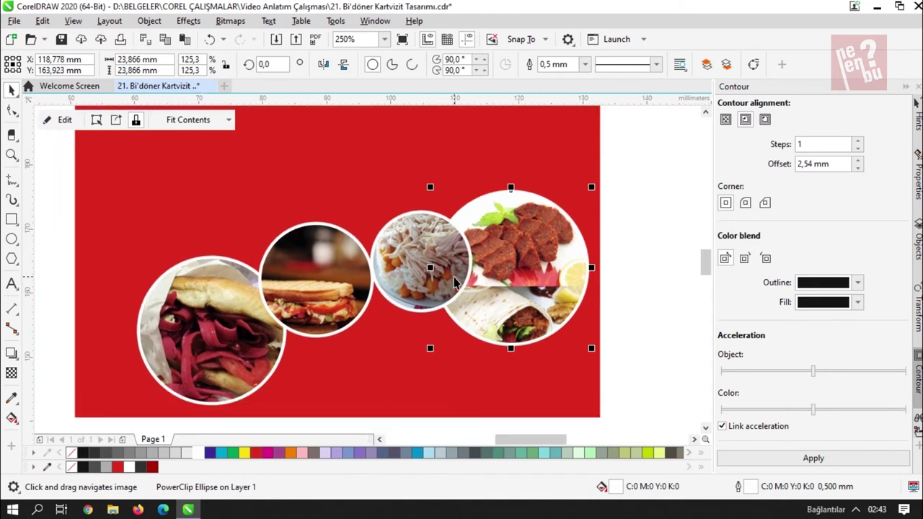
left_click_drag(426, 261, 376, 284)
left_click_drag(409, 176, 200, 259)
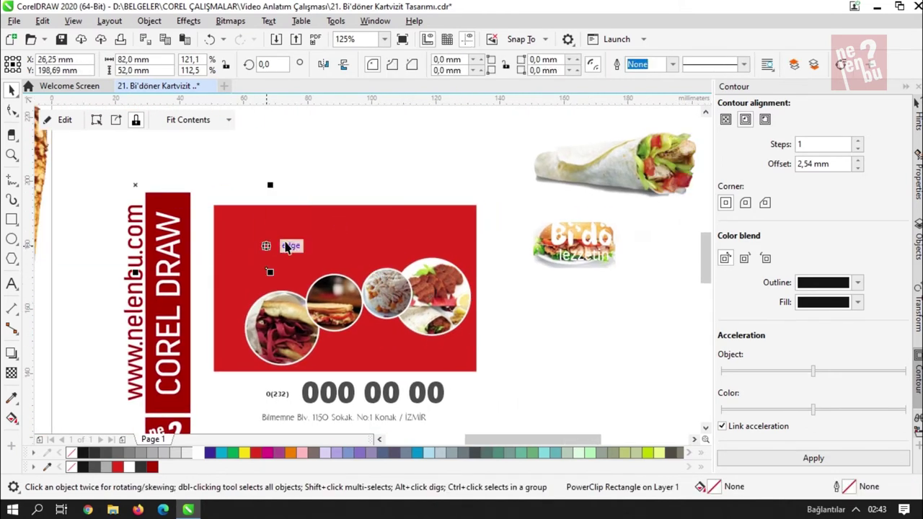
key("ctrl+z")
left_click(566, 233)
left_click(596, 258, "shift")
left_click_drag(610, 259, 347, 287)
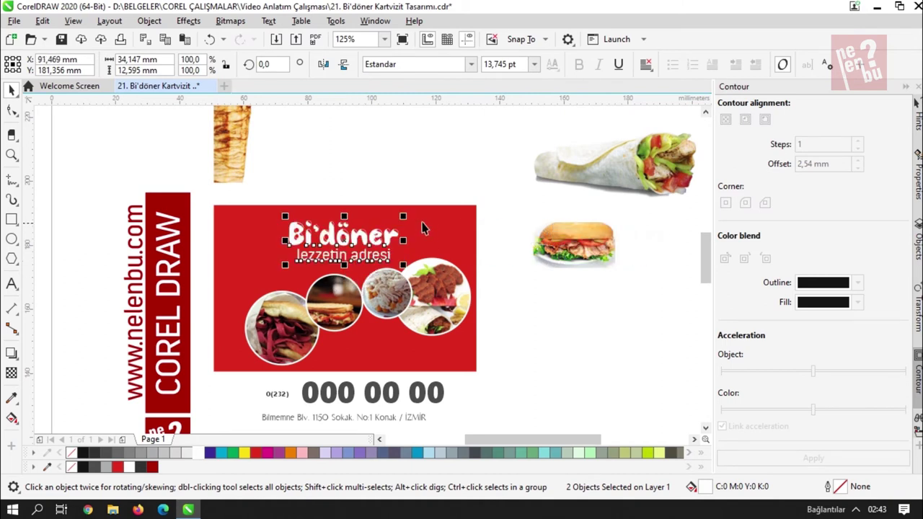
- Shift the title and tagline together slightly to the right of the card's centre
left_click(426, 223, "shift")
left_click(433, 181)
left_click_drag(274, 192, 424, 241)
scroll(381, 238, "up", 1)
key("Escape")
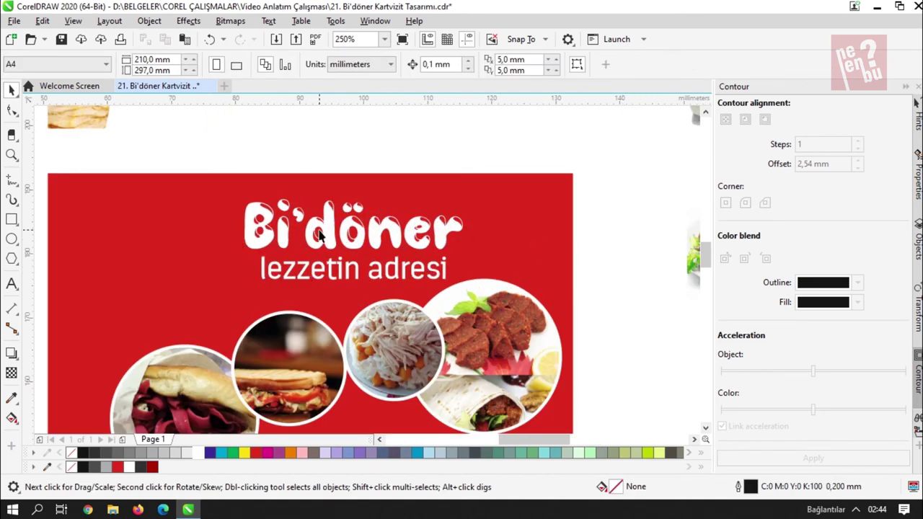
- Raise the leftmost photo circle so it sits higher than the toast circle beside it
scroll(340, 246, "down", 2)
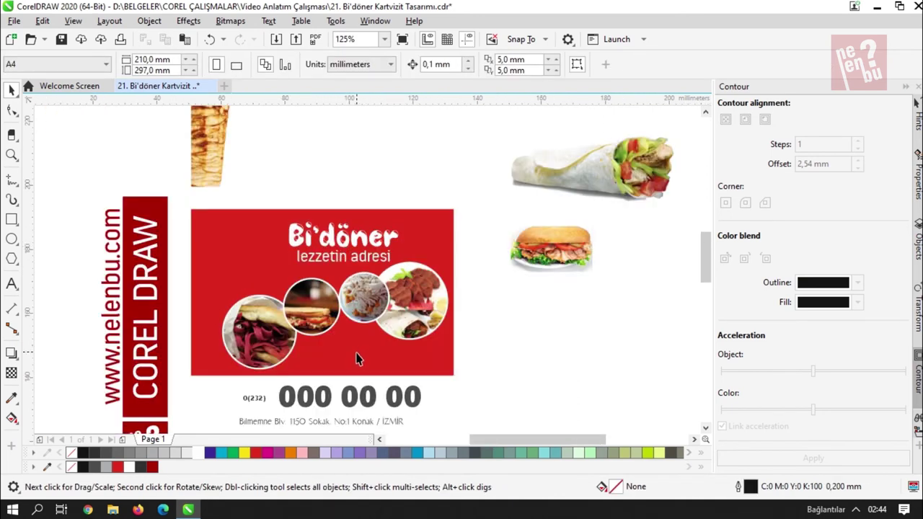
left_click_drag(410, 348, 437, 241)
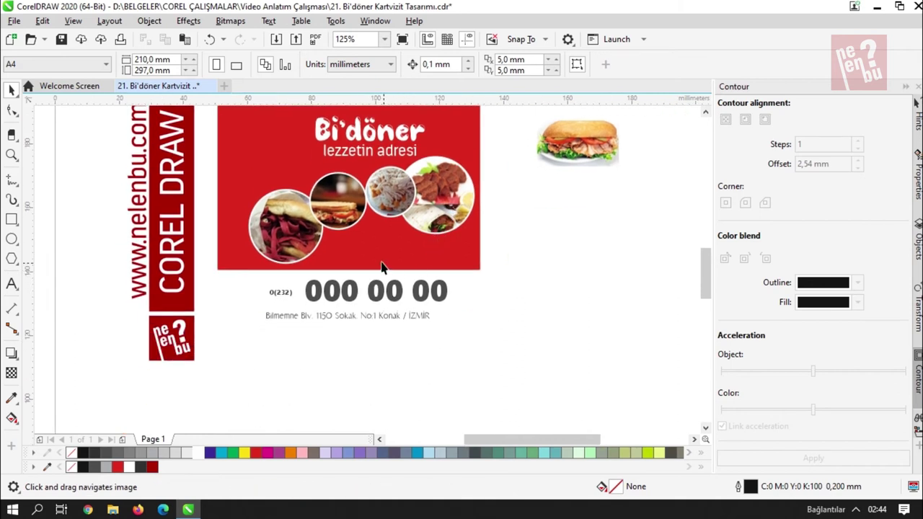
left_click_drag(291, 243, 312, 209)
- Place the address line on the card below the photo circles, in white
left_click(344, 291)
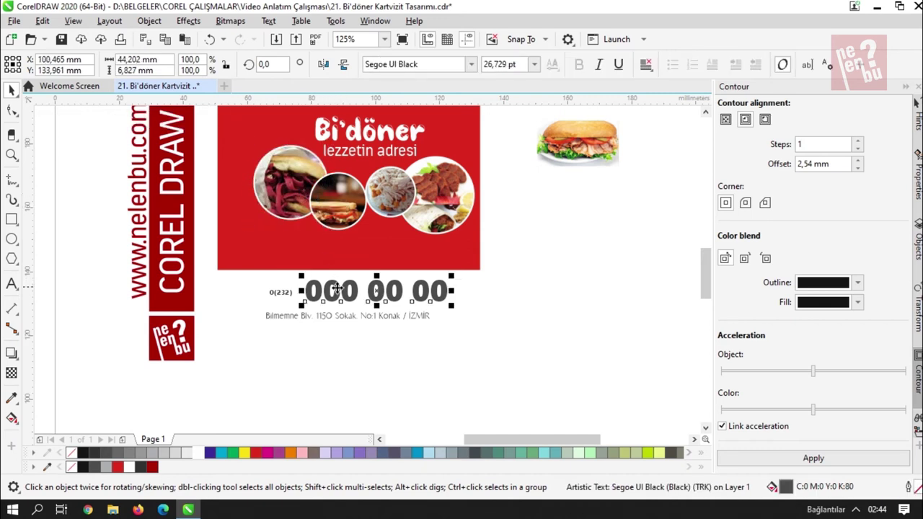
scroll(303, 303, "up", 3)
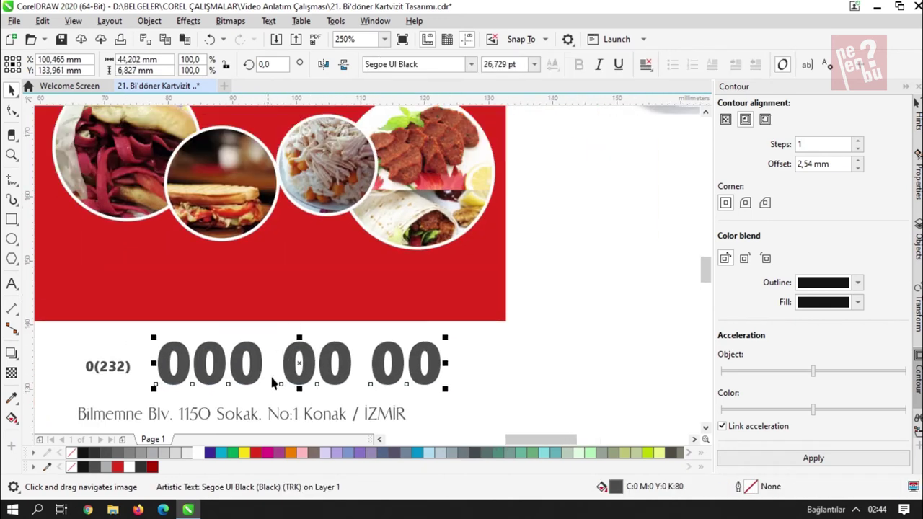
left_click_drag(273, 413, 298, 280)
left_click_drag(494, 389, 51, 242)
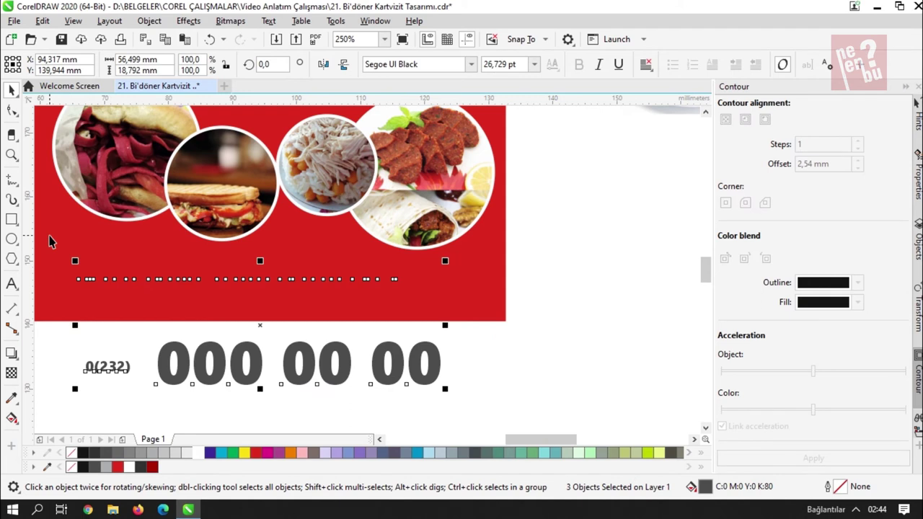
left_click(221, 388)
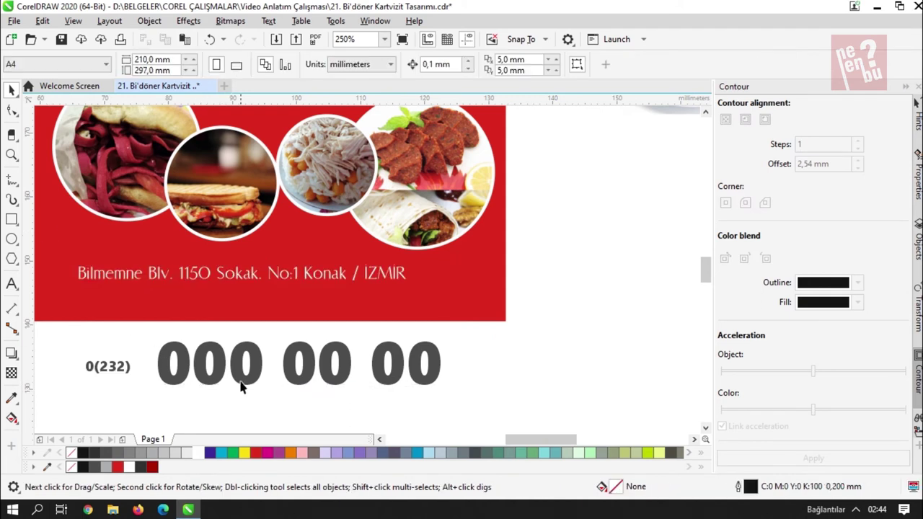
- Move the large phone number onto the card, just above the address line
left_click(239, 380)
left_click_drag(240, 274, 410, 274)
left_click_drag(406, 365, 407, 265)
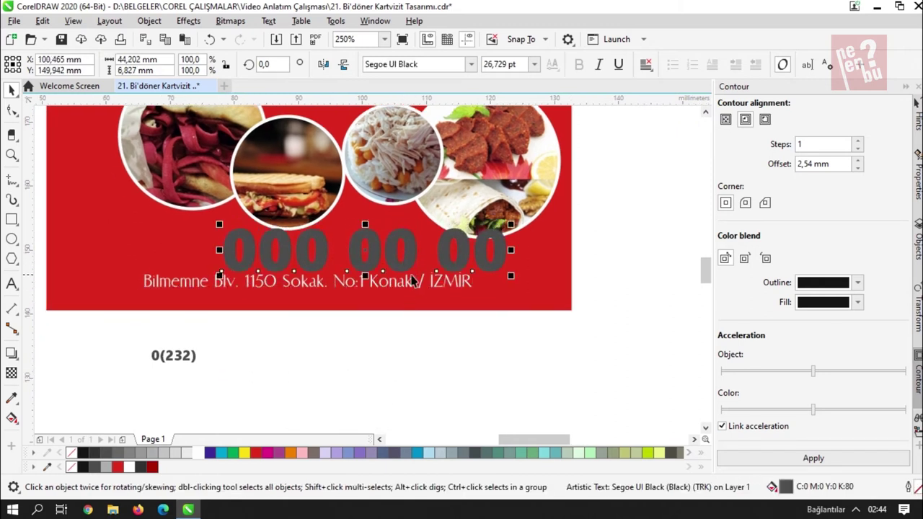
- Rotate the area code 90° and align it vertically against the left side of the phone number
left_click_drag(182, 358, 238, 255)
left_click(204, 270)
scroll(194, 265, "up", 2)
left_click(269, 248, "shift")
key("b")
key("Escape")
- Fill the area code and the phone number with white
left_click(292, 238, "shift")
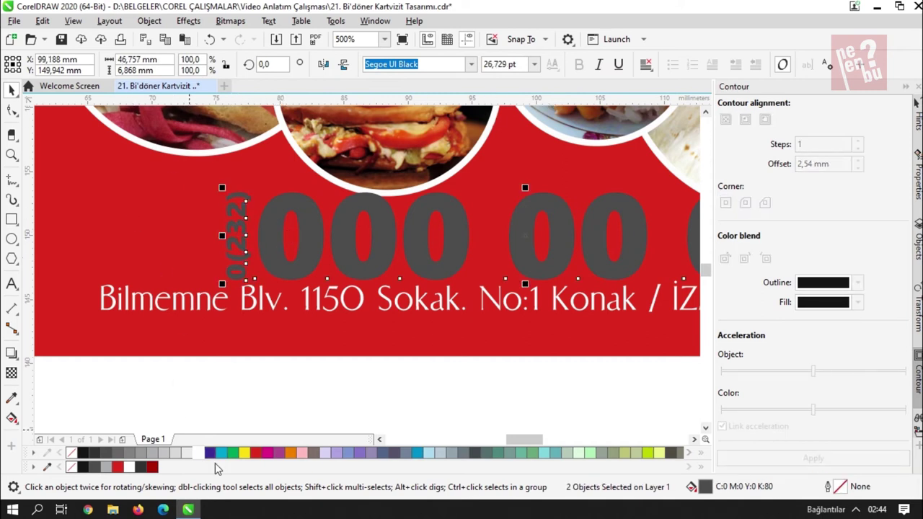
left_click(197, 453)
left_click(242, 304)
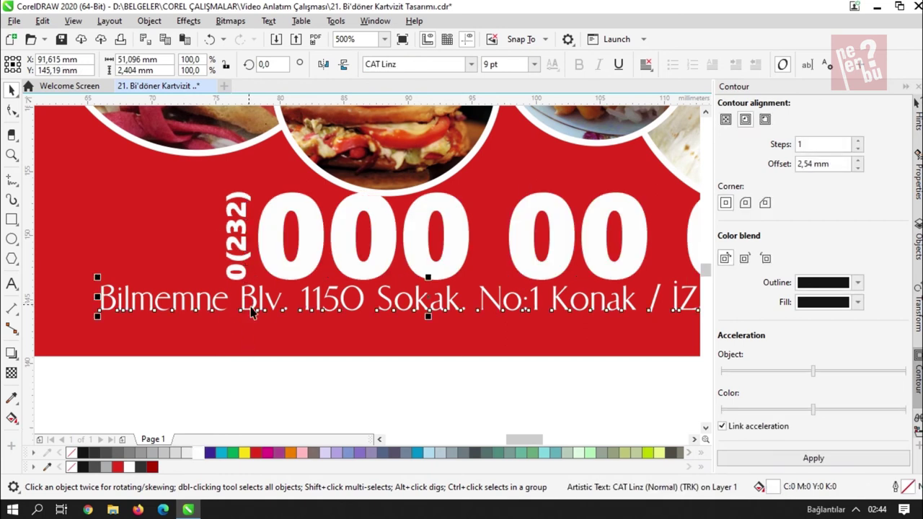
left_click(260, 349, "shift")
key("Escape")
scroll(304, 317, "down", 1)
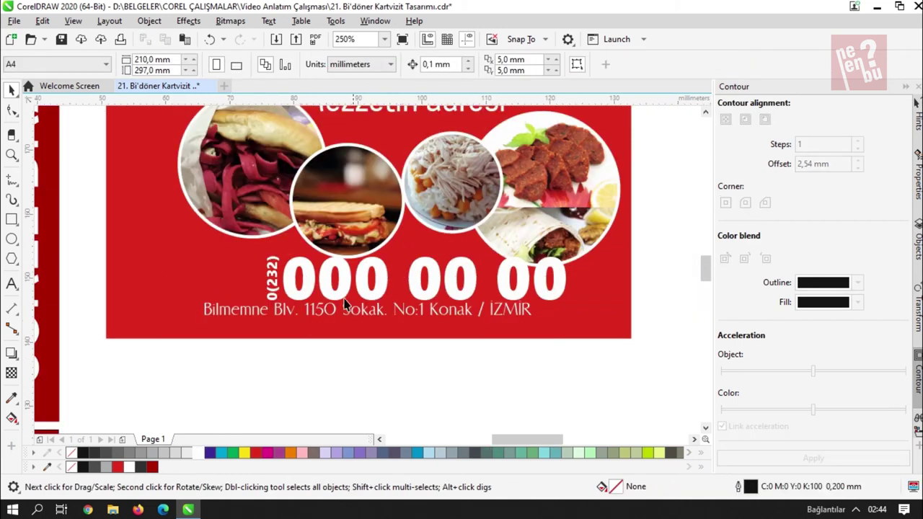
- Align the right edge of the address line with the phone number and nudge the address down 0.1 mm
left_click_drag(344, 299, 283, 348)
left_click(342, 360)
left_click(372, 330, "shift")
key("r")
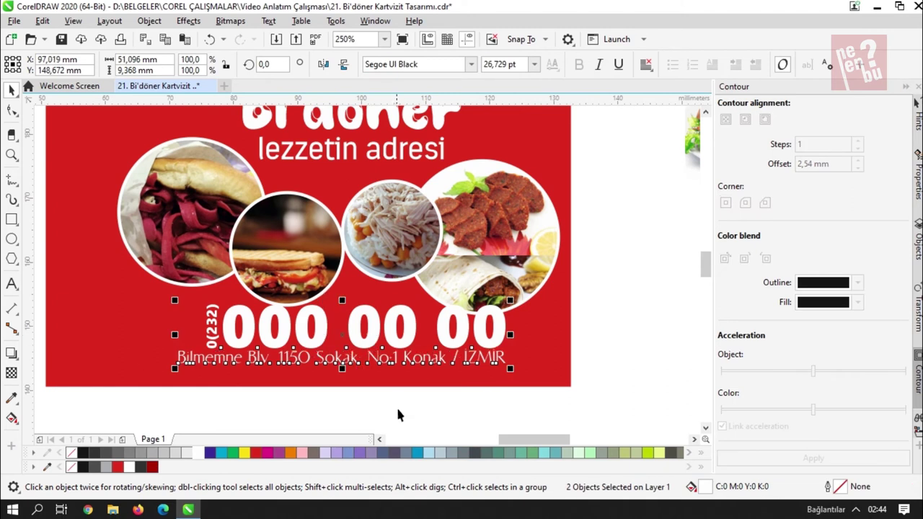
left_click(361, 396)
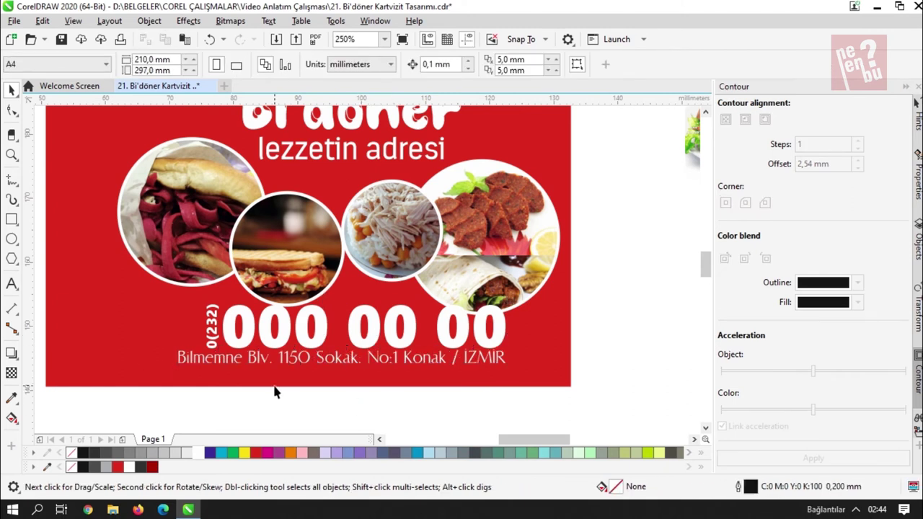
left_click(286, 355)
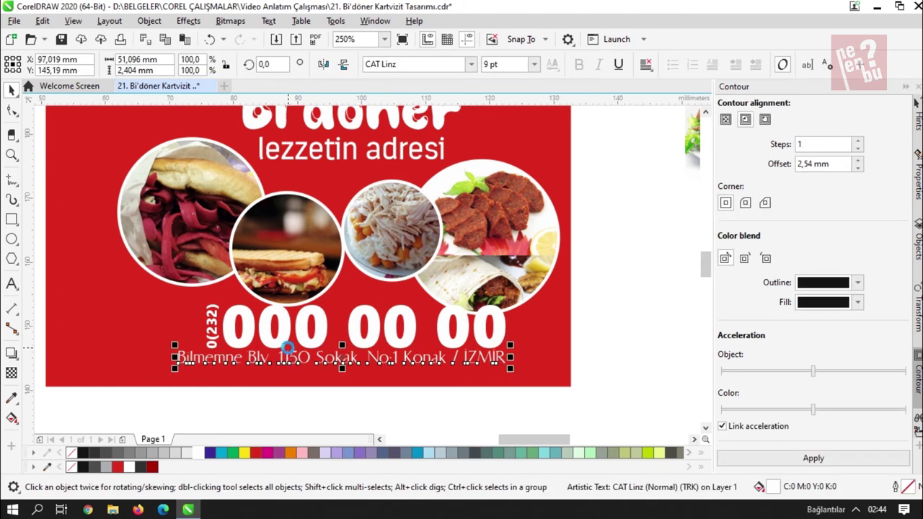
scroll(349, 312, "up", 1)
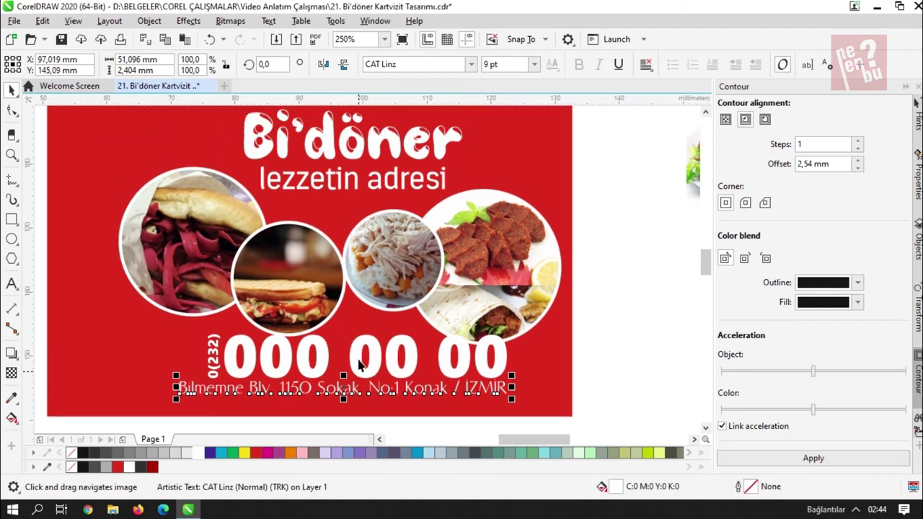
- Swap the toast circle with the çiğ köfte and wrap circle, shrinking the latter to about 20.4 mm beside the first circle
left_click(402, 283)
left_click_drag(311, 281, 440, 256)
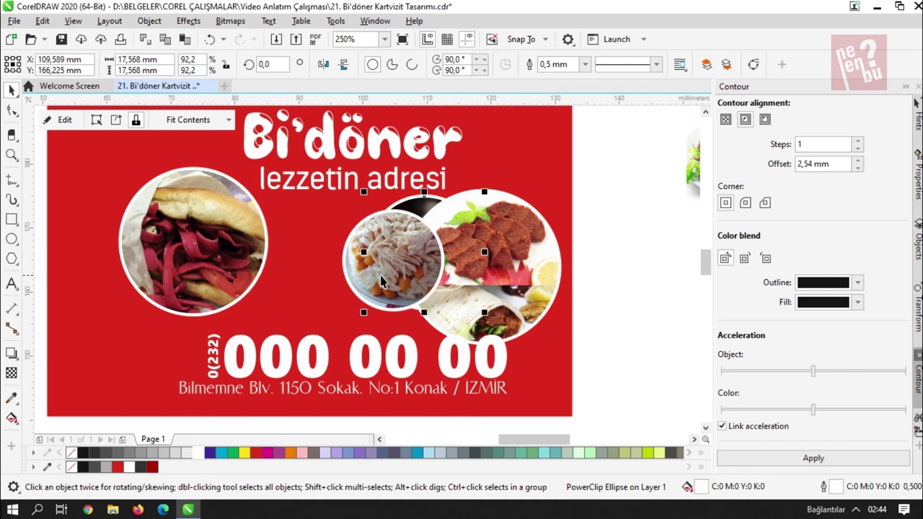
left_click_drag(487, 274, 325, 263)
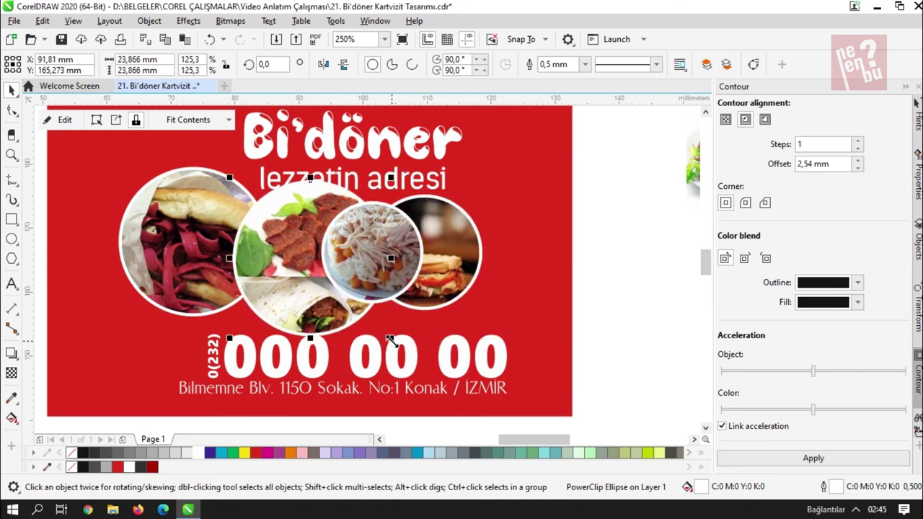
left_click_drag(390, 341, 369, 318)
left_click_drag(332, 291, 326, 297)
- Enlarge the pilav circle slightly, then move the toast circle to the chain's right end and enlarge it to about 19.4 mm
left_click_drag(395, 265, 399, 281)
left_click_drag(430, 322, 443, 336)
left_click_drag(397, 284, 487, 254)
left_click_drag(534, 309, 547, 323)
left_click_drag(508, 274, 503, 277)
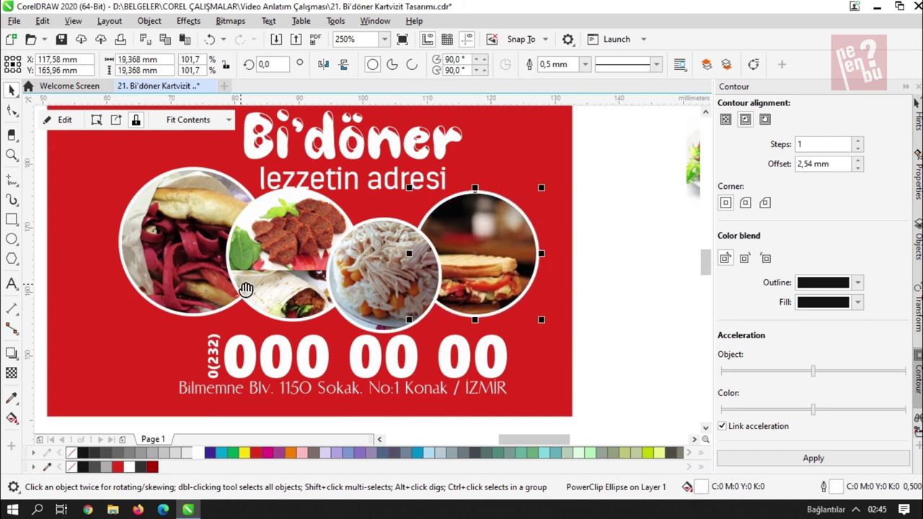
- Fine-tune the positions of the çiğ köfte and pilav circles so the chain overlaps evenly
left_click_drag(245, 291, 354, 300)
left_click_drag(309, 280, 319, 276)
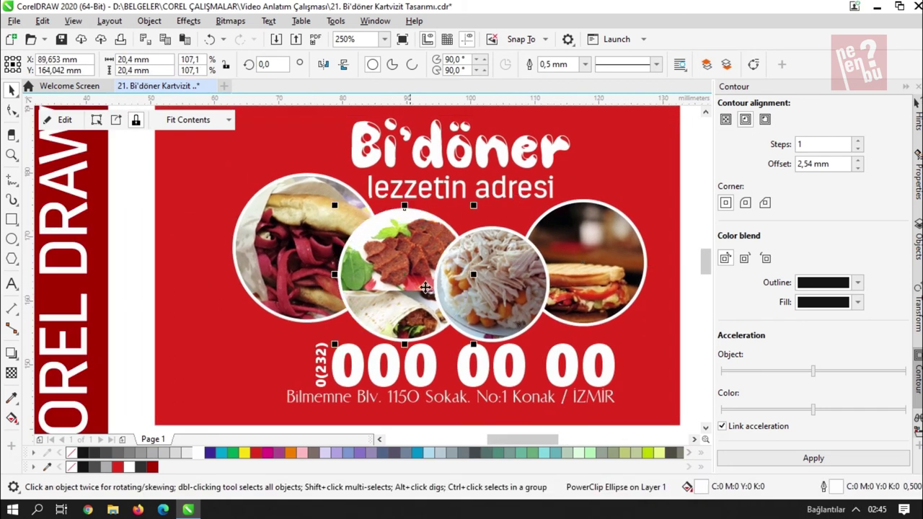
left_click(490, 281)
left_click_drag(491, 281, 496, 280)
left_click(555, 267)
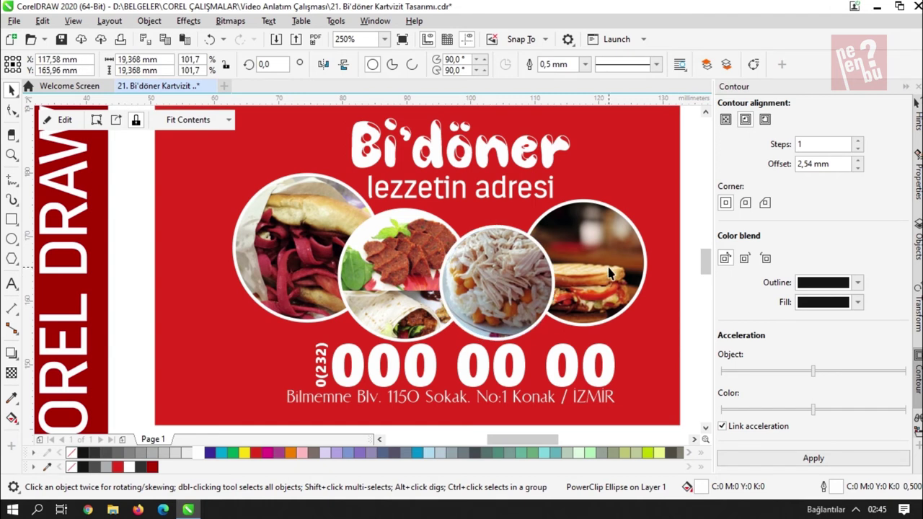
key("Escape")
- Group the vertical area code with the phone number
scroll(223, 258, "down", 3)
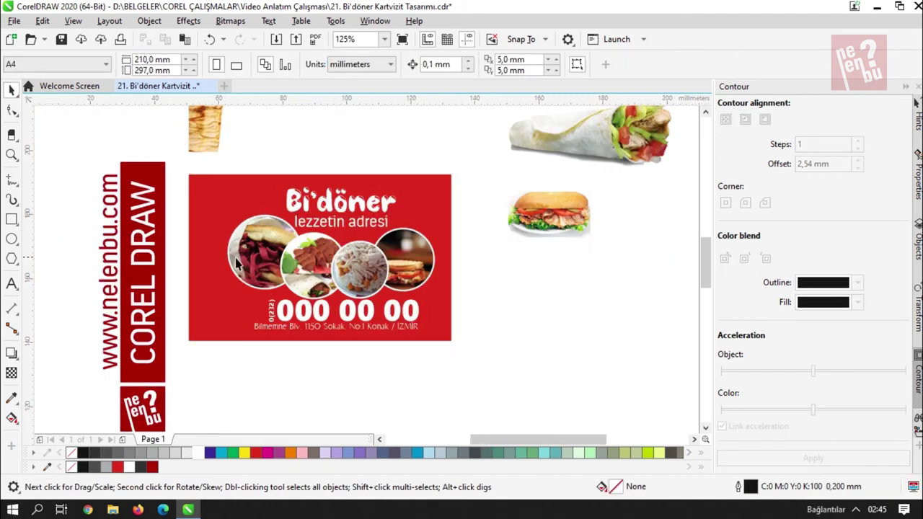
left_click_drag(248, 240, 327, 278)
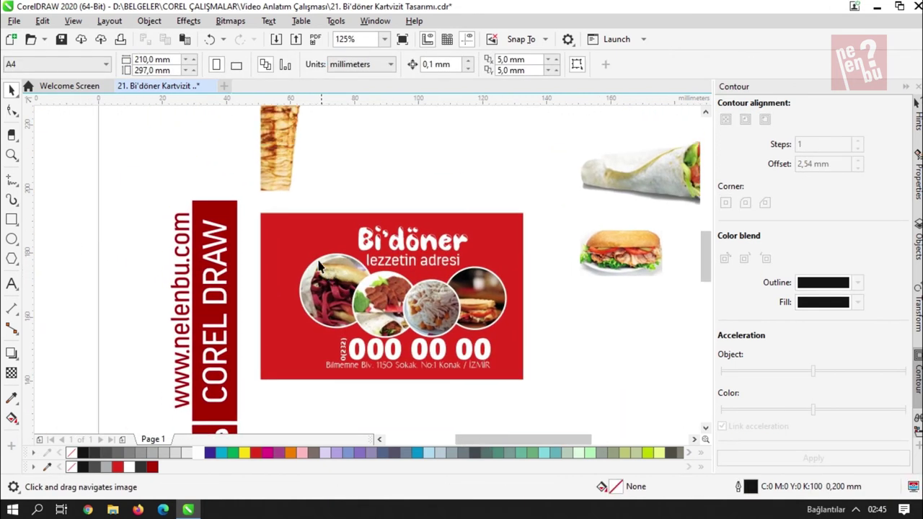
scroll(353, 380, "up", 6)
scroll(357, 383, "down", 3)
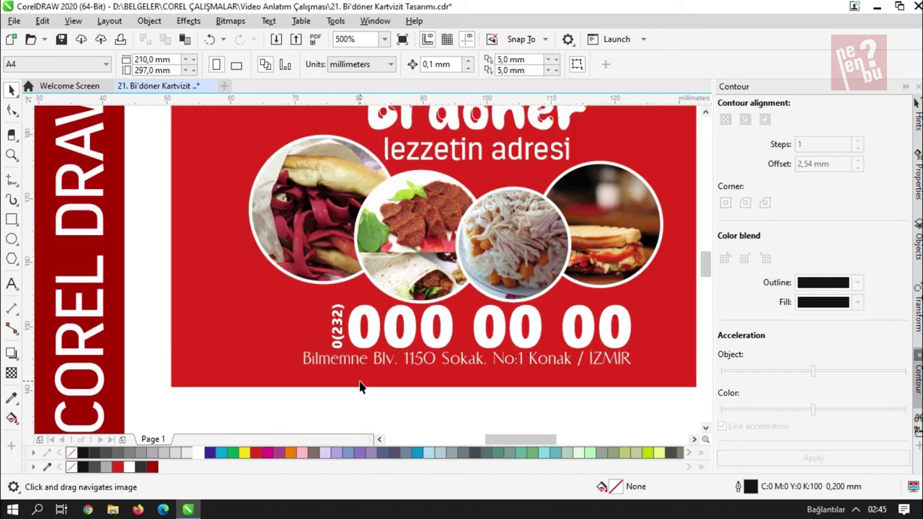
left_click_drag(395, 361, 332, 347)
left_click(282, 330)
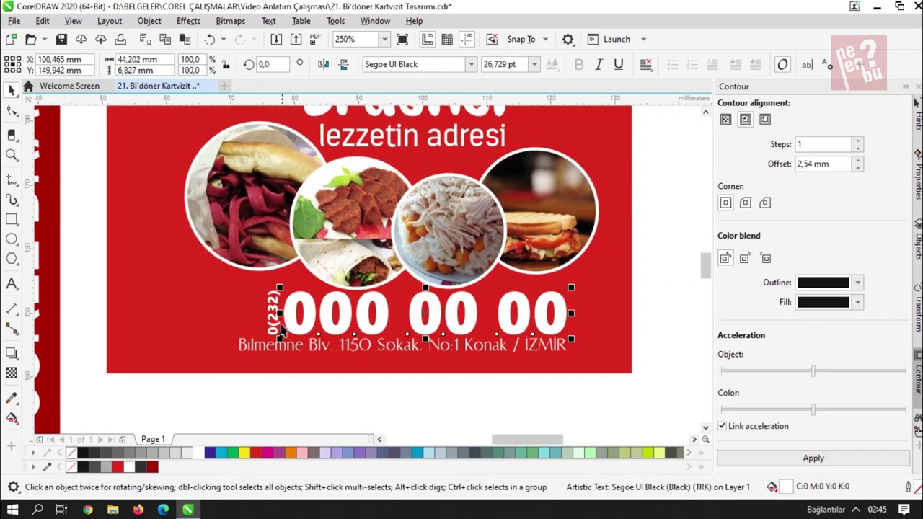
left_click_drag(83, 273, 598, 344)
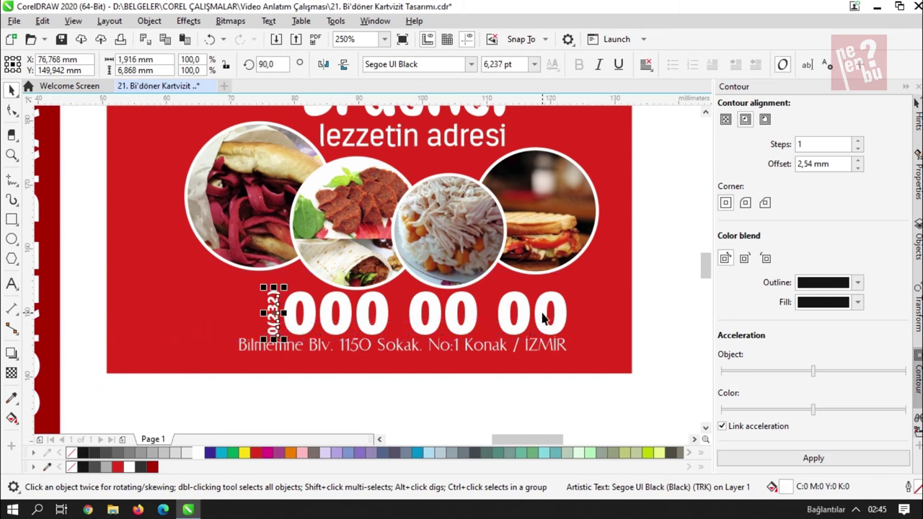
left_click(545, 317, "shift")
key("ctrl+g")
- Try to centre the phone number group on the card and align the address line with it
left_click(605, 318, "shift")
key("c")
key("Escape")
left_click(453, 347)
left_click(547, 316, "shift")
key("e")
key("Escape")
key("ctrl+z")
key("ctrl+z")
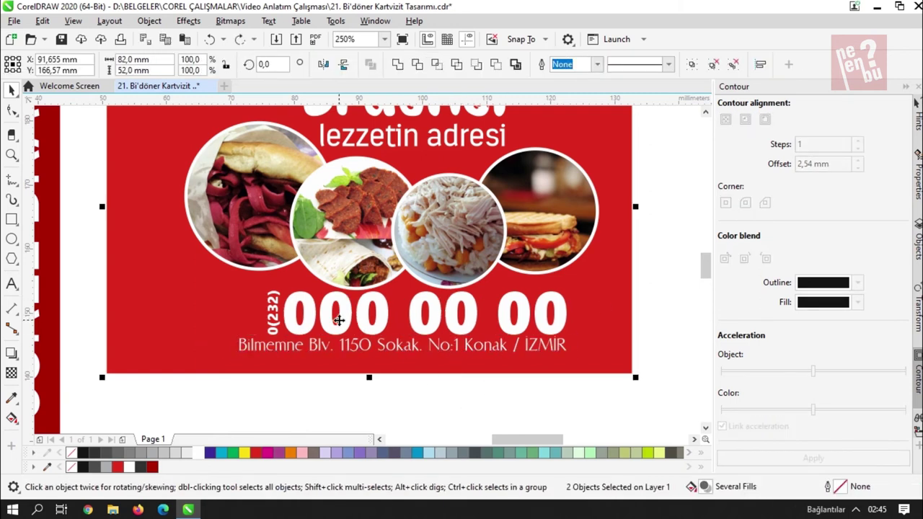
- Shift the phone number group and the address line together slightly to the right
left_click_drag(588, 392, 218, 280)
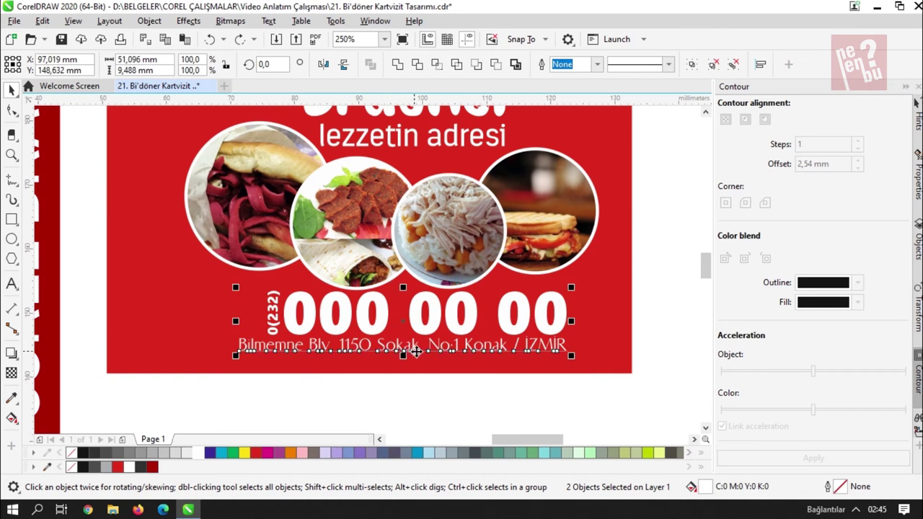
left_click_drag(428, 330, 446, 337)
left_click(456, 389)
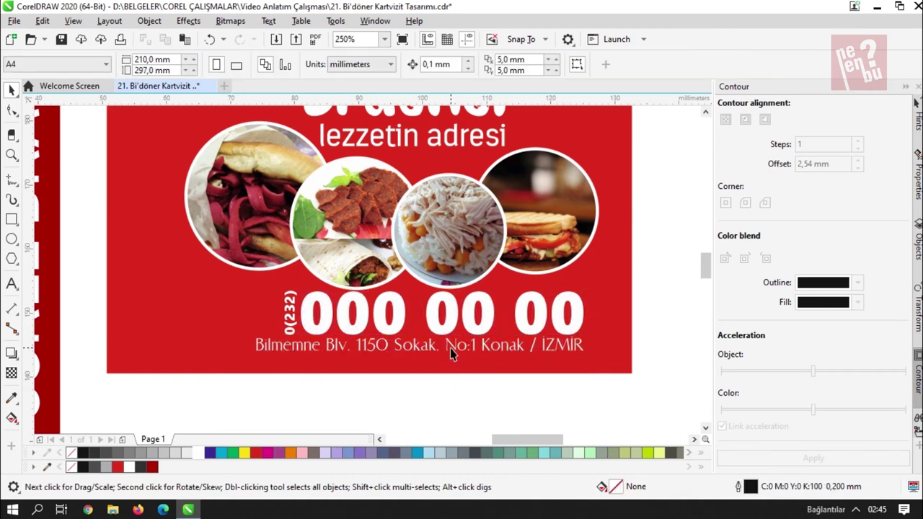
- Duplicate the 82 × 52 mm red card rectangle directly below the finished card front
scroll(226, 307, "down", 2)
mouse_move(221, 285)
left_mouse_down()
mouse_move(246, 323)
mouse_move(303, 288)
mouse_move(317, 305)
mouse_move(367, 290)
left_mouse_up()
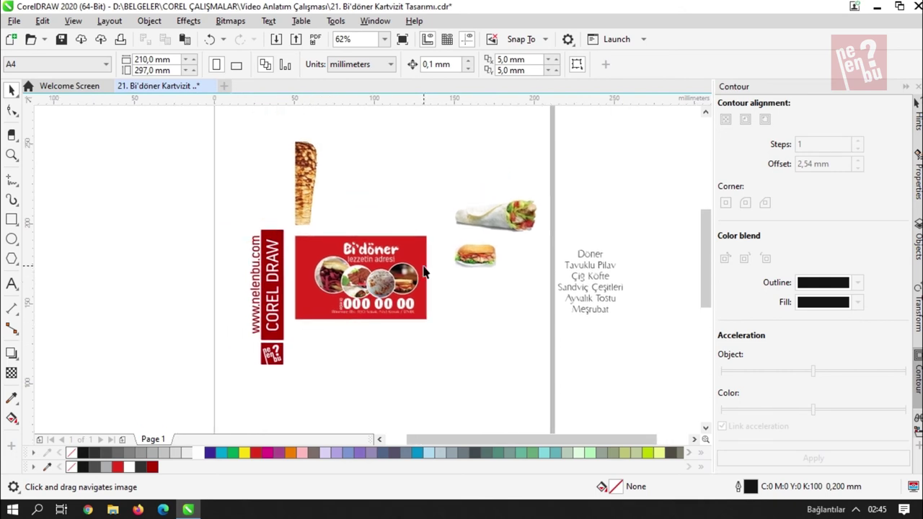
left_click_drag(423, 254, 416, 353)
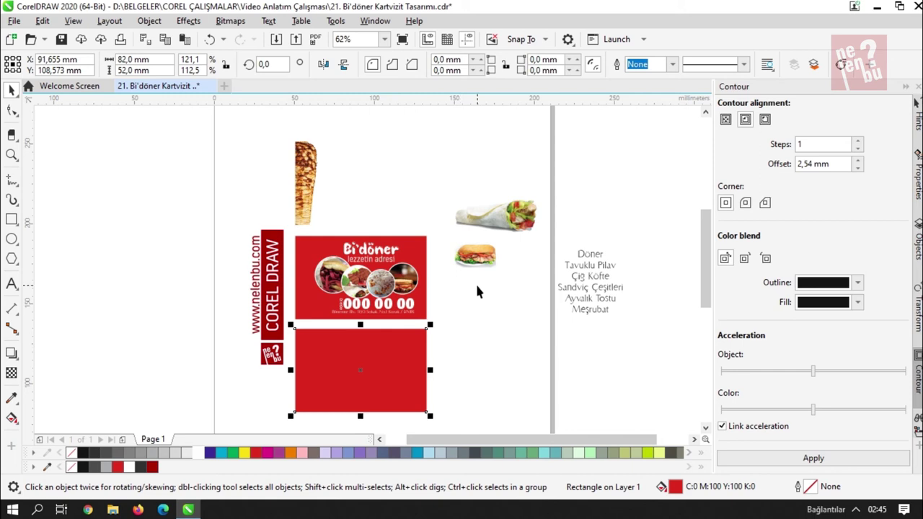
- Centre the wrap photo horizontally and vertically on the duplicate red rectangle
scroll(496, 227, "up", 2)
left_click(497, 220)
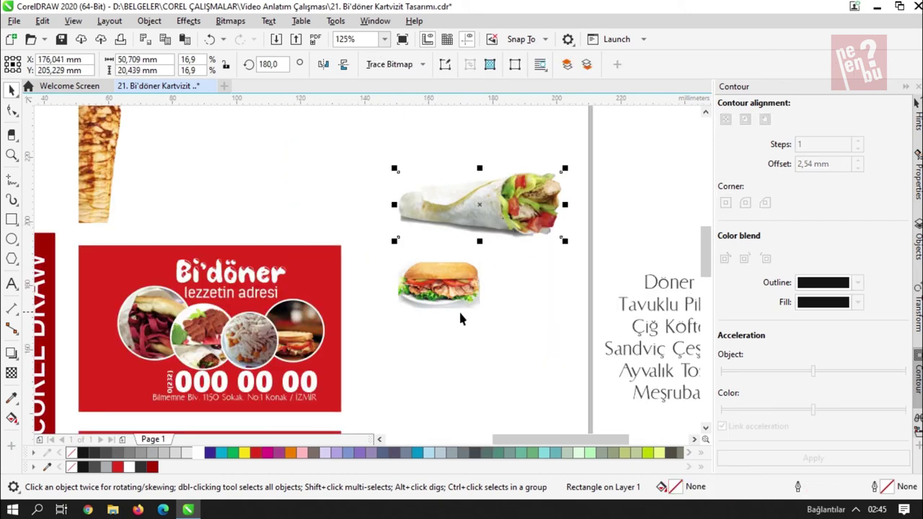
scroll(351, 329, "down", 4)
scroll(351, 358, "up", 1)
left_click(334, 378, "shift")
key("e")
key("c")
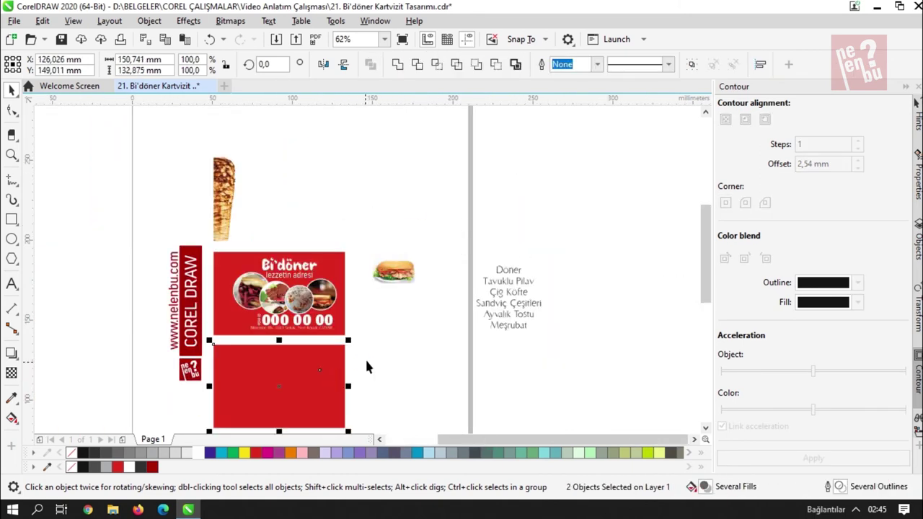
- Undo the wrap photo's centring on the duplicate rectangle and move the photo to the right, clear of the card front
left_click(366, 360)
left_click_drag(395, 347, 220, 422)
key("ctrl+z")
key("ctrl+z")
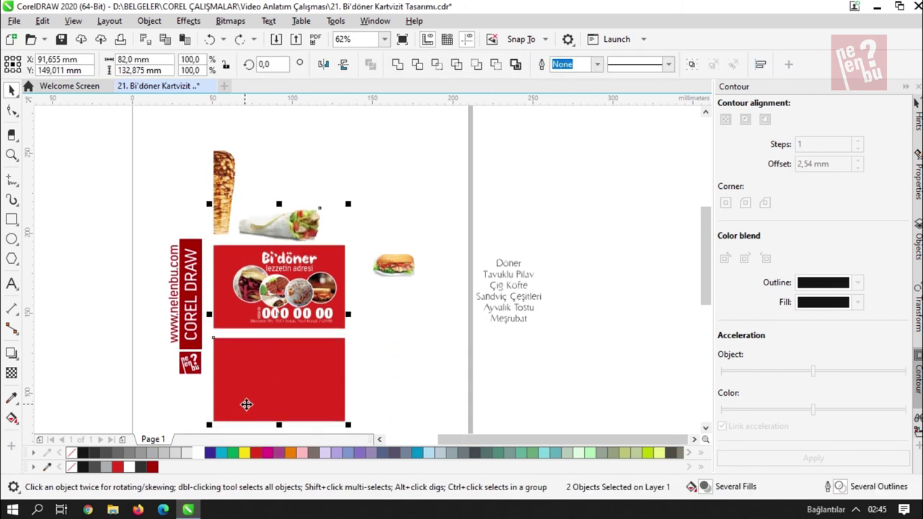
left_click(359, 310)
left_click_drag(380, 193, 451, 240)
left_click_drag(344, 192, 473, 247)
key("ctrl+z")
left_click(432, 220)
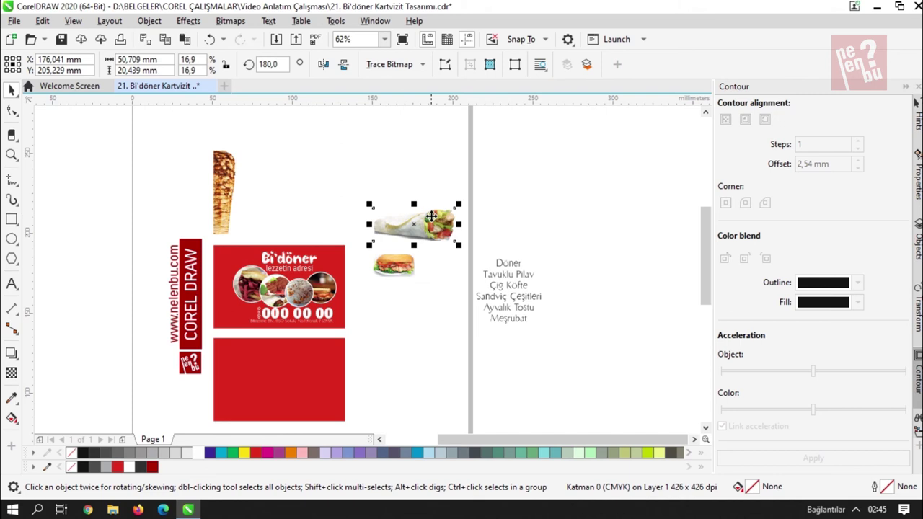
- Centre the wrap photo in front of the duplicate red rectangle and raise it by about 4.7 mm
key("ctrl+shift+z")
left_click(390, 352)
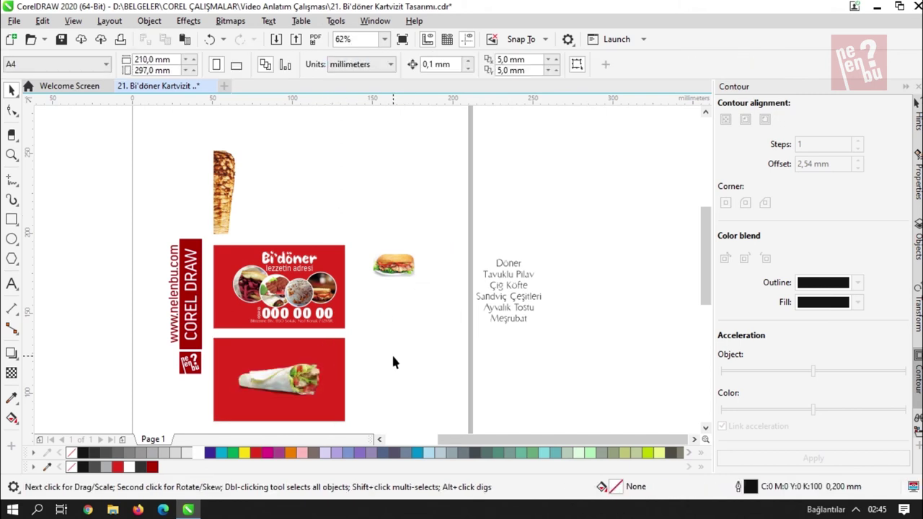
scroll(238, 396, "up", 5)
scroll(309, 391, "down", 5)
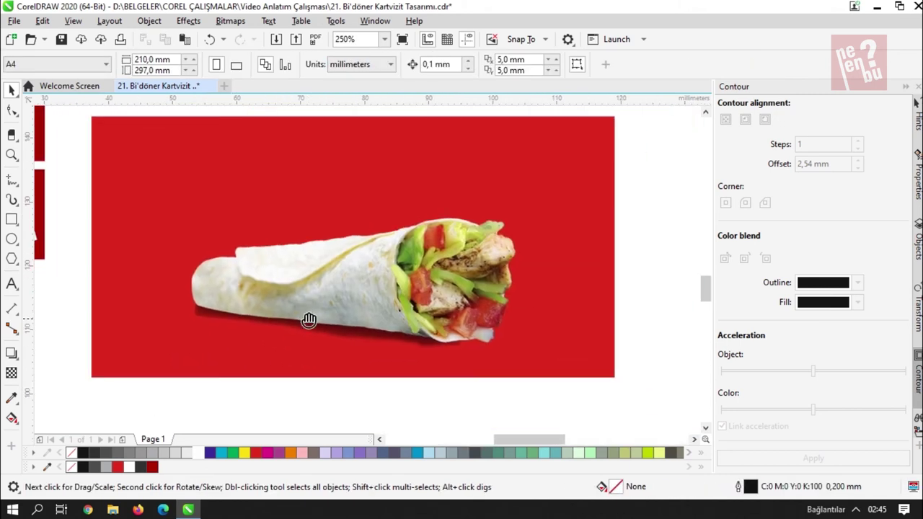
scroll(312, 330, "up", 2)
left_click(333, 290)
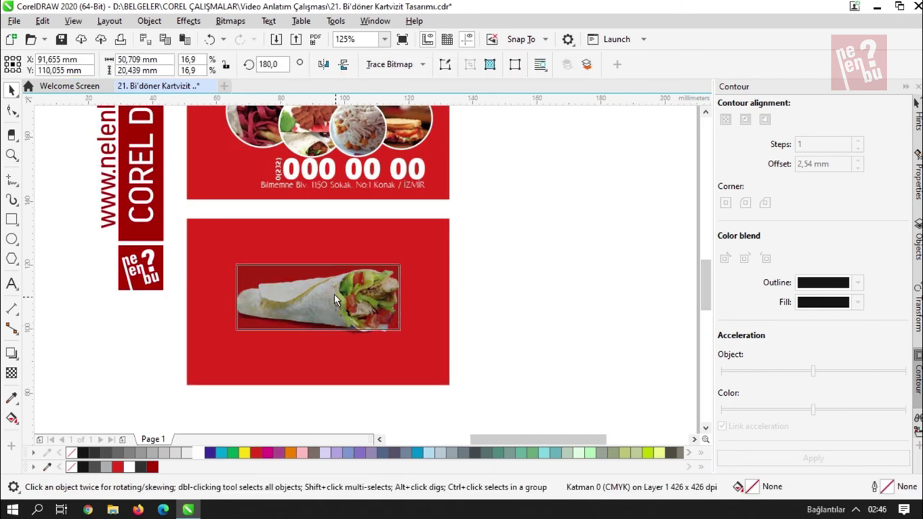
left_click_drag(356, 277, 350, 341)
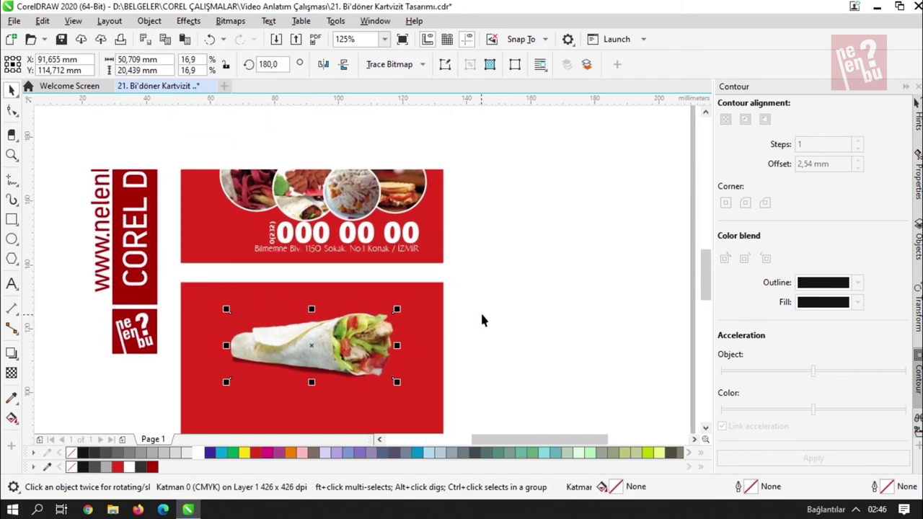
- Move the block of menu item text directly beside the back card, on its right
left_click_drag(481, 294, 441, 310)
left_click_drag(674, 238, 498, 301)
left_click_drag(382, 387, 450, 303)
left_click(357, 323)
left_click(567, 247)
left_click(382, 296)
left_click_drag(561, 232, 505, 321)
- Join the first three menu lines into "Döner | Tavuklu Pilav | Çiğ Köfte" using vertical bar separators
double_click(515, 277)
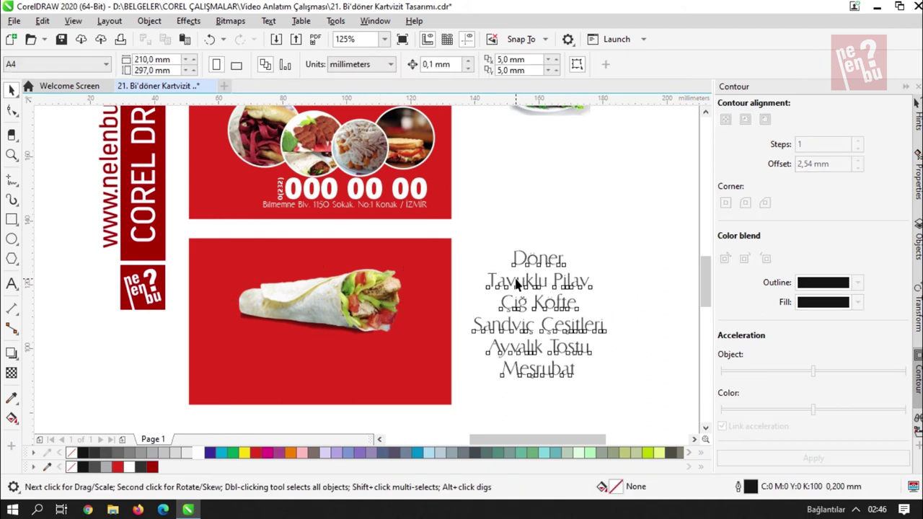
key("BackSpace")
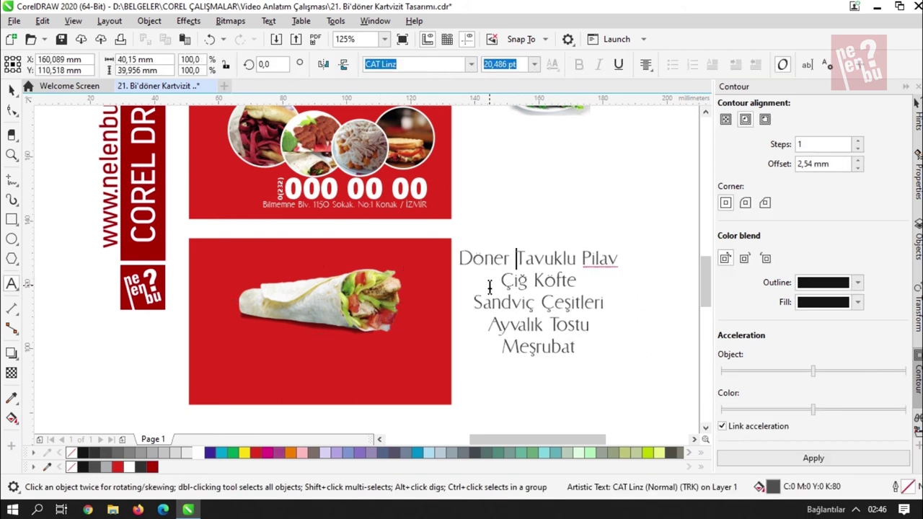
type("|")
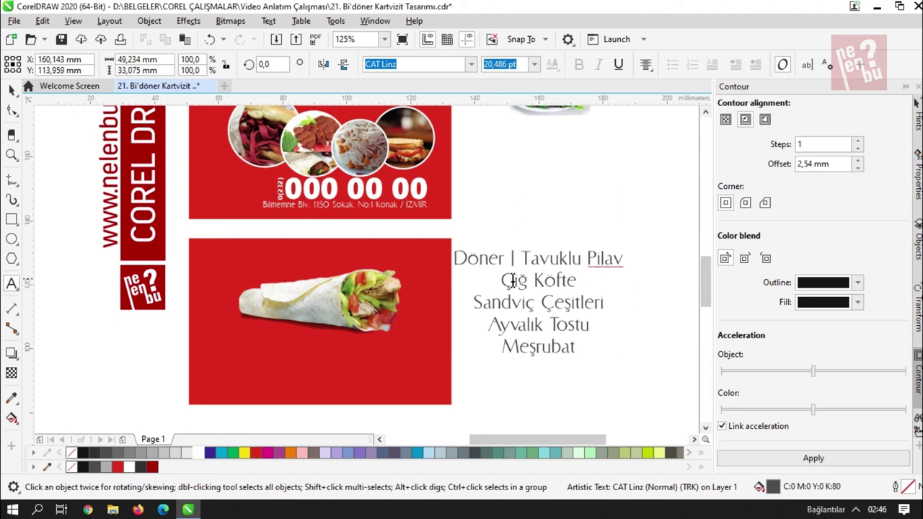
left_click(502, 279)
key("BackSpace")
type("| Çiğ Kofte")
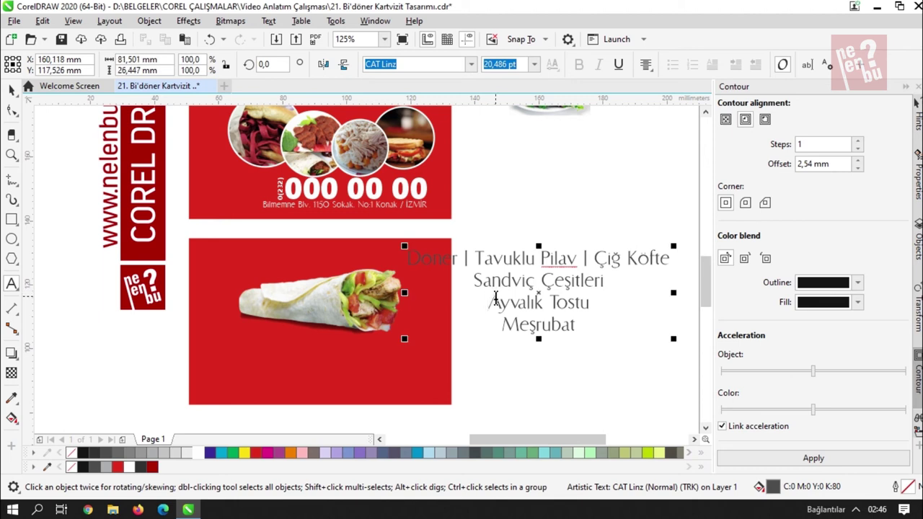
- Join the remaining menu lines into "Sandviç Çeşitleri | Ayvalık Tostu | Meşrubat" using vertical bar separators
key("BackSpace")
type("| Ayvalık Tostu")
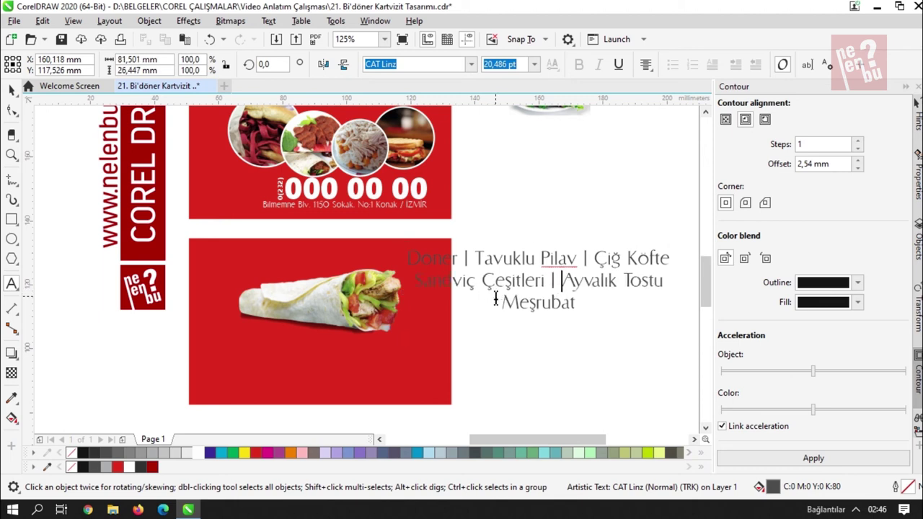
key("BackSpace")
type("|Meşrubat")
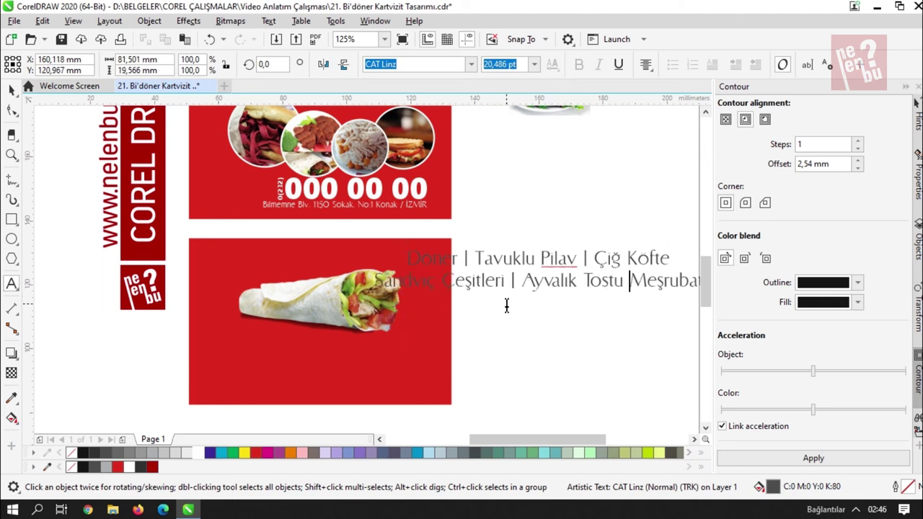
- Place the menu text below the wrap photo on the back card, reduced to about 15 pt, and colour it white
left_click(11, 89)
left_click_drag(528, 278, 469, 378)
left_click(199, 455)
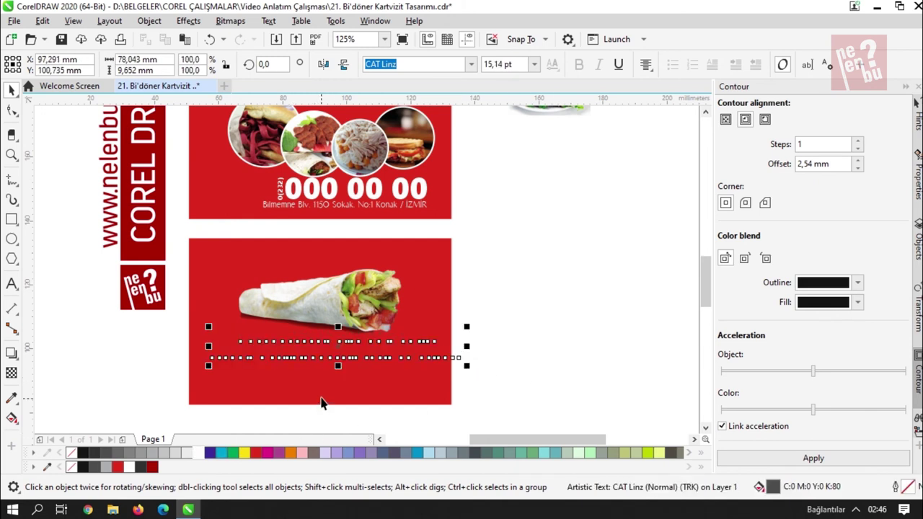
left_click(327, 396, "shift")
left_click_drag(522, 312, 194, 384)
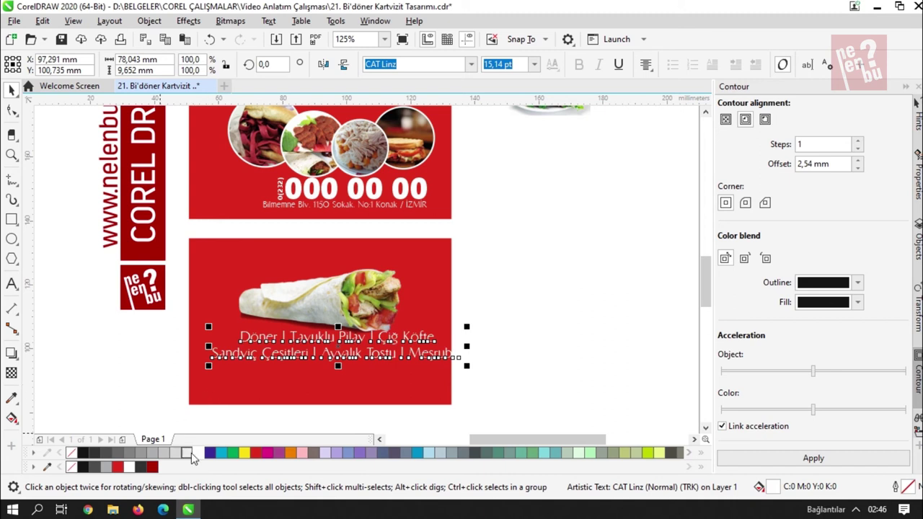
- Shrink the menu text to about 70 mm wide and centre it horizontally on the back card, just below the wrap photo
left_click(288, 377, "shift")
key("e")
key("c")
left_click_drag(329, 335, 328, 373)
left_click_drag(446, 382, 445, 381)
left_click(519, 340)
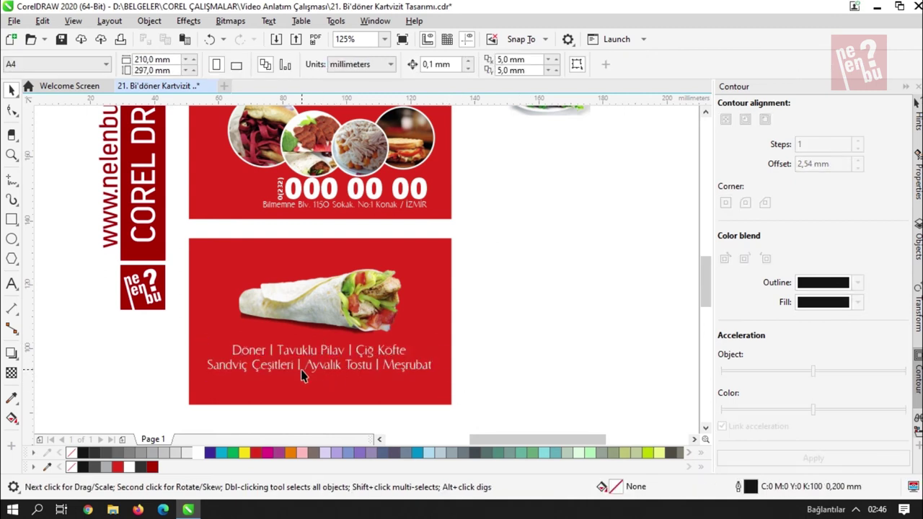
- Group the wrap photo with the menu text, centre the group vertically on the back card, and ungroup it
scroll(302, 372, "up", 2)
scroll(305, 372, "down", 2)
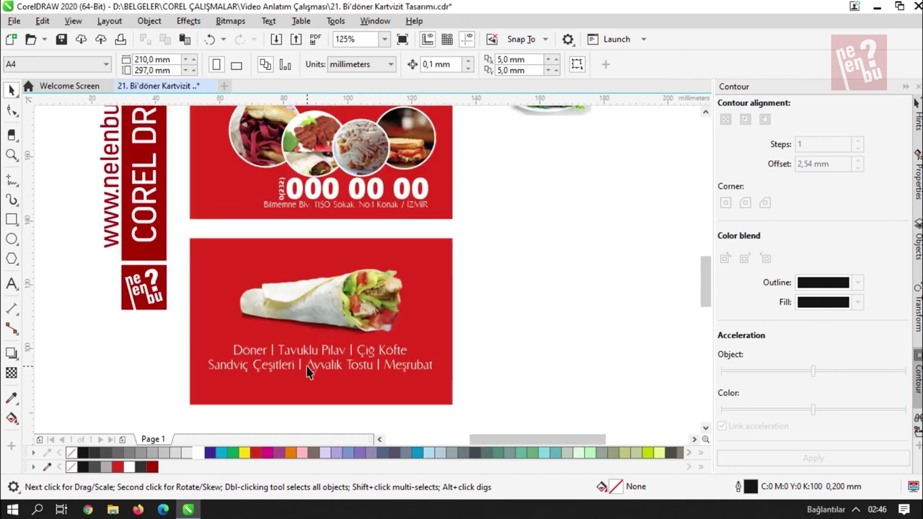
left_click(321, 314)
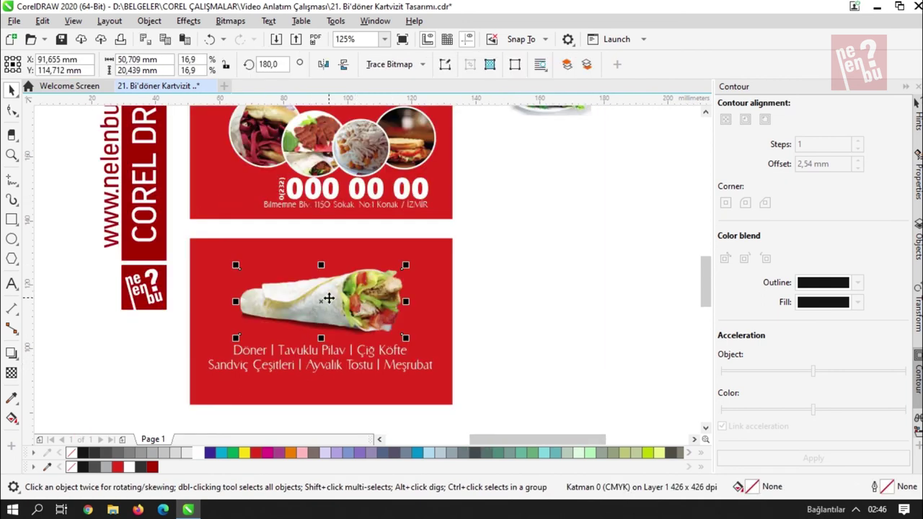
left_click(337, 362, "shift")
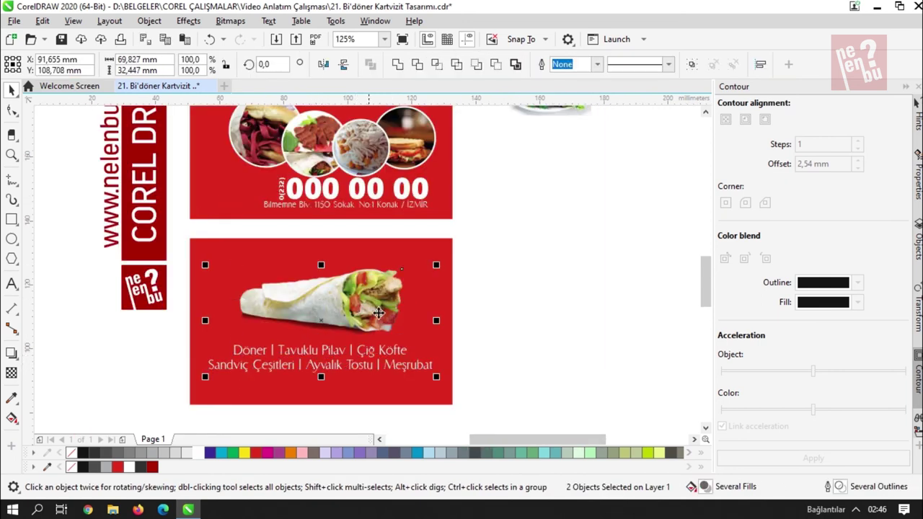
key("ctrl+g")
left_click(426, 290, "shift")
key("e")
left_click(518, 284)
left_click(383, 296)
key("ctrl+u")
key("Escape")
- Centre the clipped döner photo's frame on the card front so the döner sits along its left edge
left_click_drag(338, 278, 378, 346)
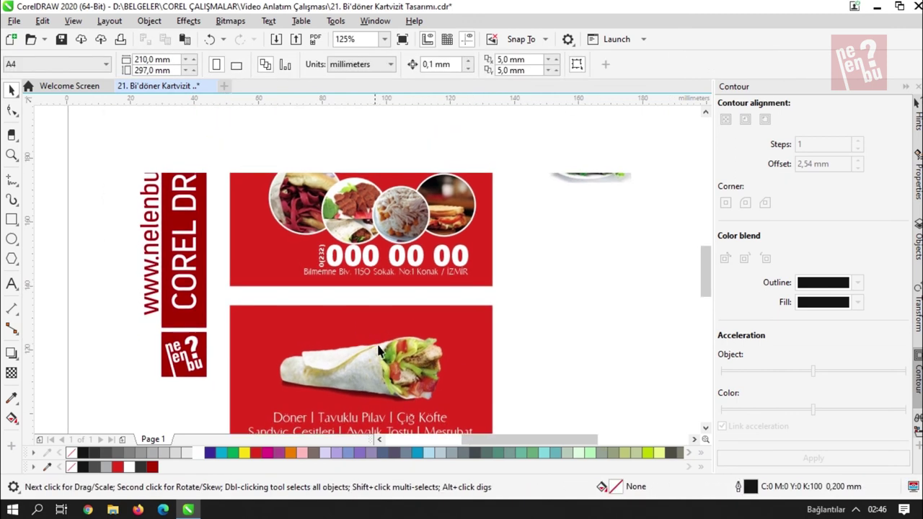
scroll(327, 267, "up", 2)
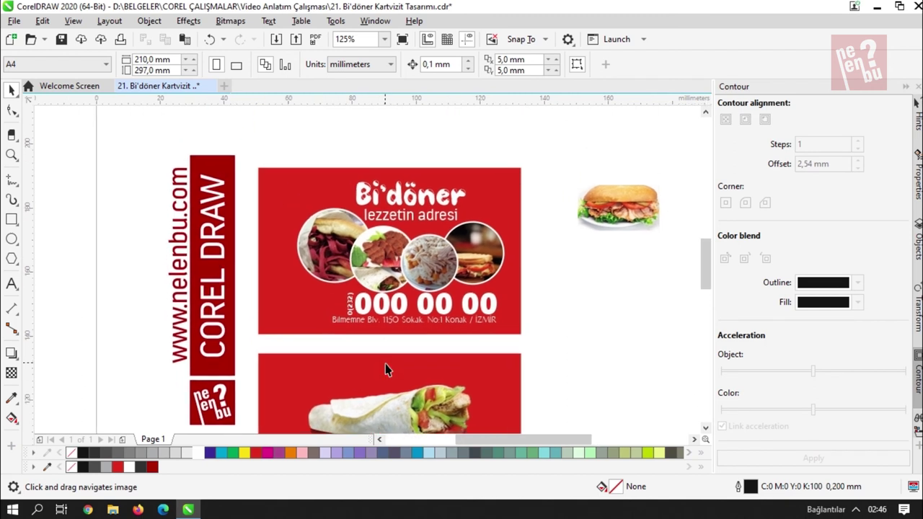
scroll(336, 280, "up", 2)
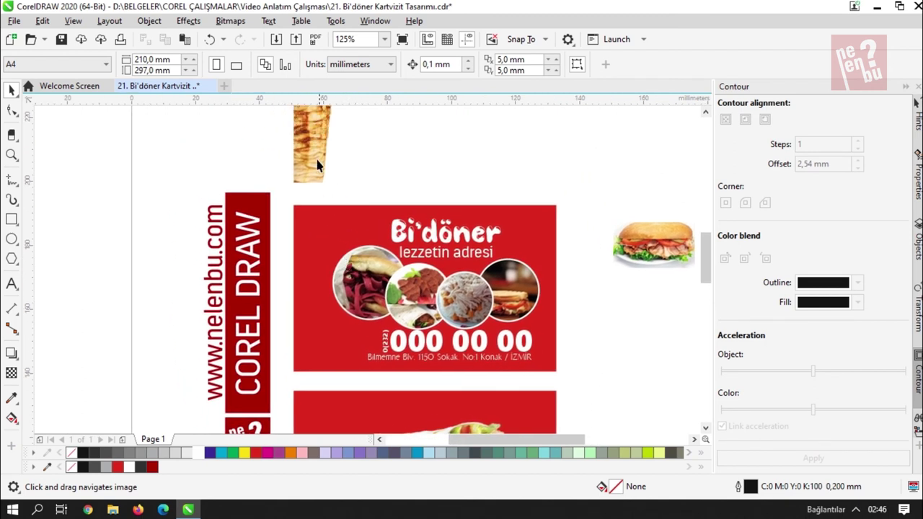
left_click(323, 260)
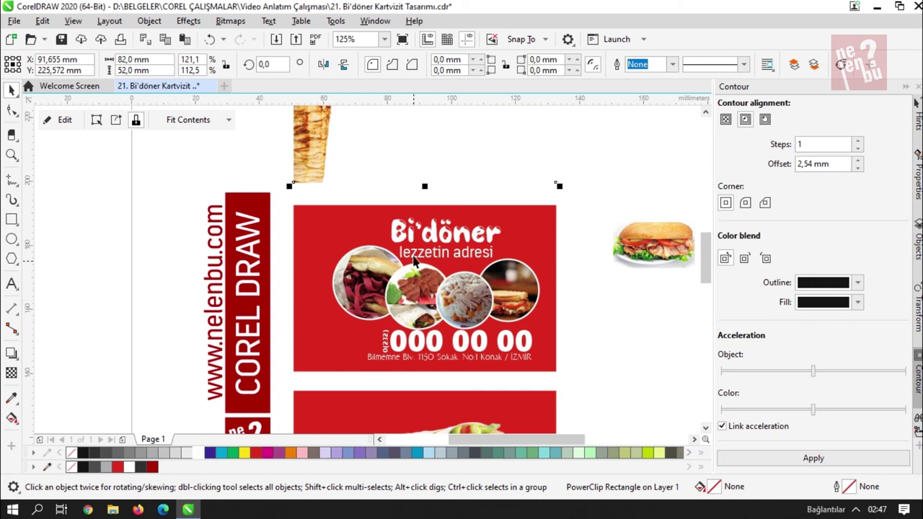
left_click_drag(373, 199, 515, 320)
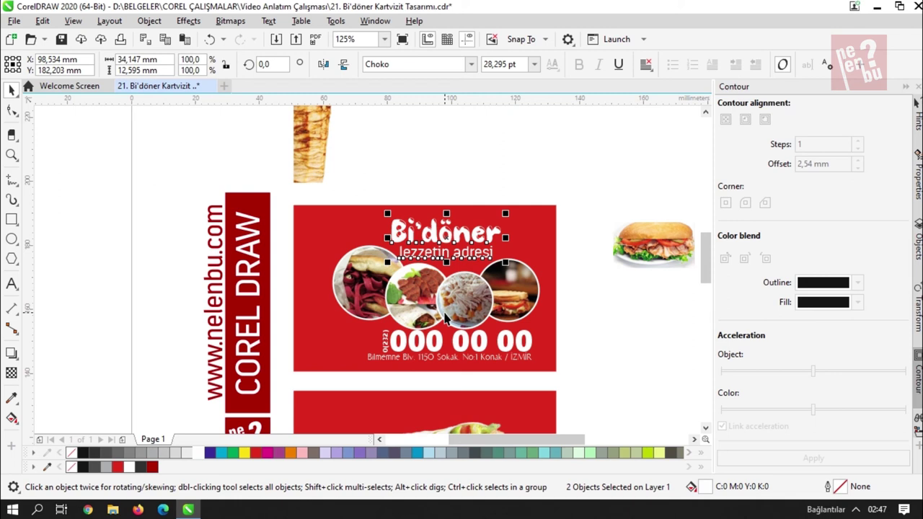
left_click(338, 209)
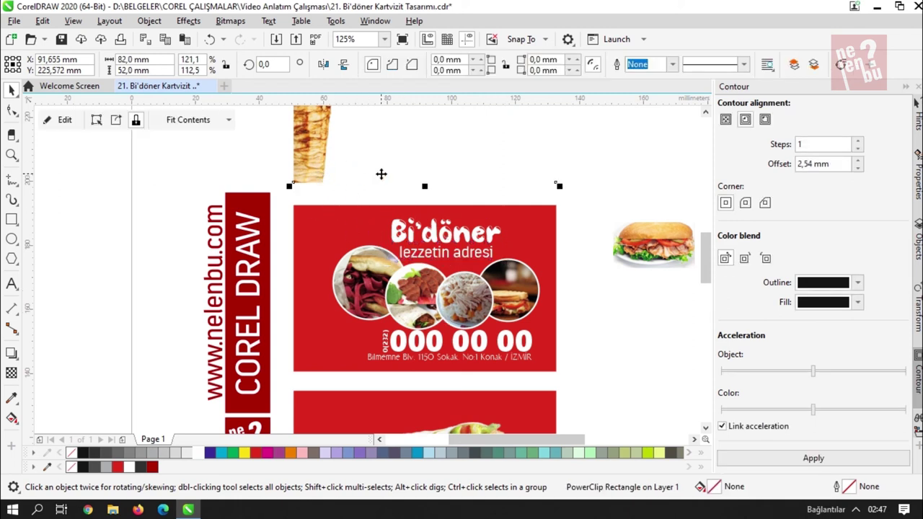
left_click_drag(308, 168, 371, 173)
left_click(320, 215, "shift")
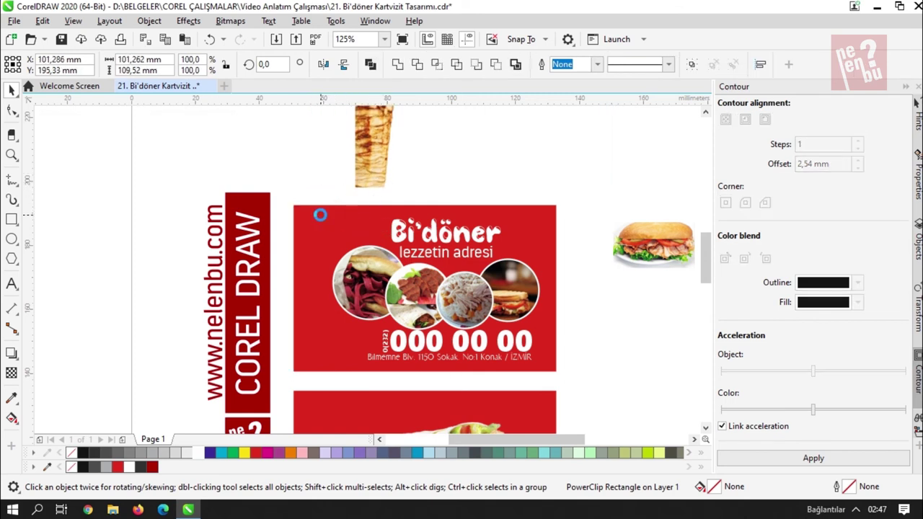
key("c")
key("e")
left_click(335, 191)
scroll(314, 268, "up", 1)
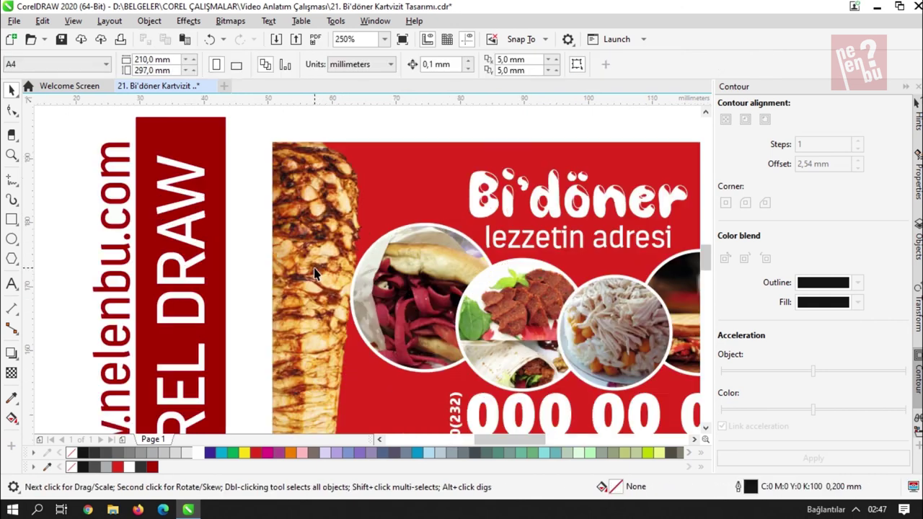
left_click(364, 285)
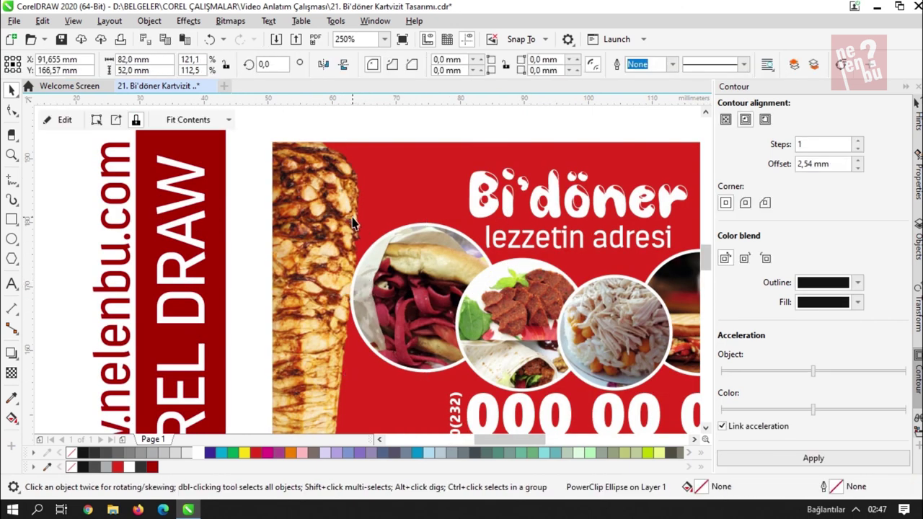
left_click_drag(347, 220, 341, 215)
scroll(438, 296, "down", 3)
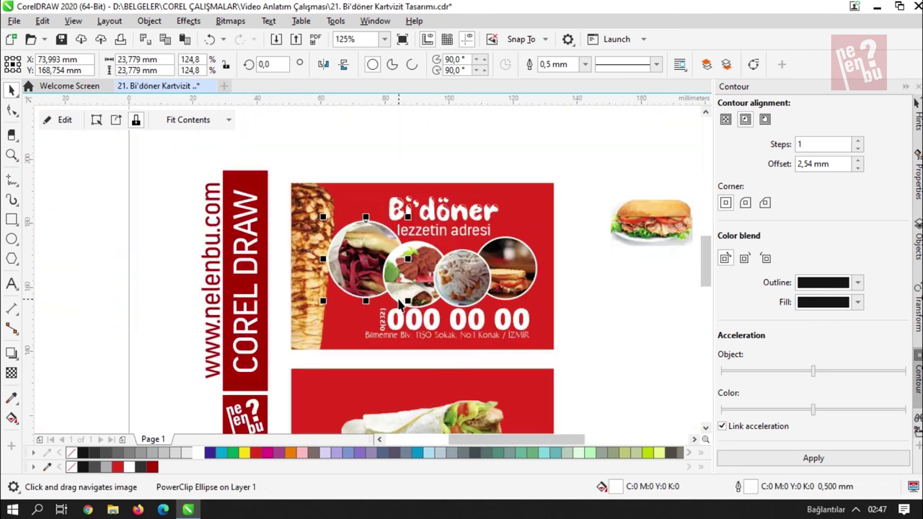
- Try the sandwich photo in front of the döner at the card front's lower-left corner, reduced to about 19.5 mm wide
left_click_drag(656, 235, 343, 328)
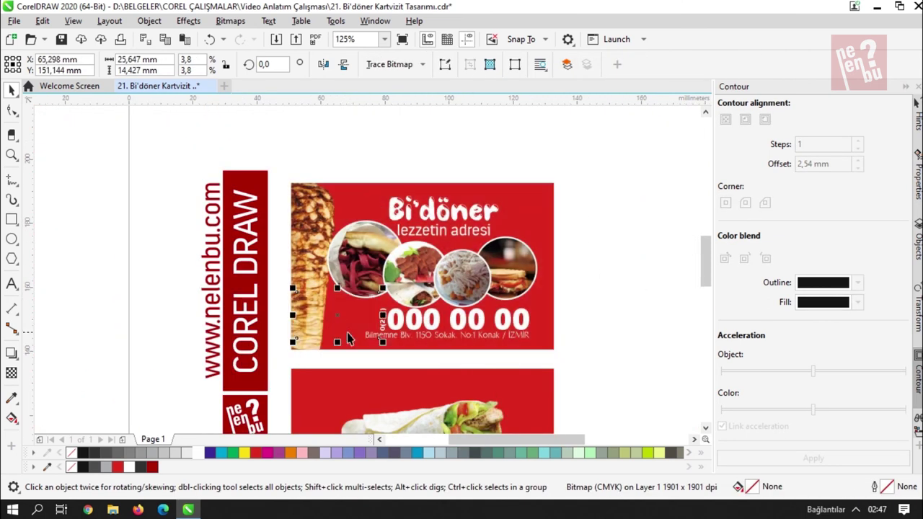
scroll(344, 328, "up", 1)
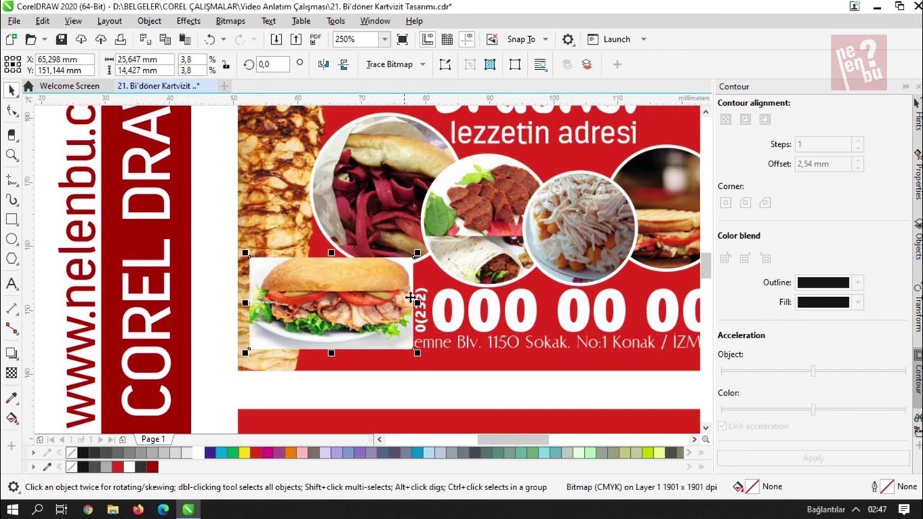
left_click_drag(417, 253, 379, 275)
left_click_drag(321, 308, 326, 307)
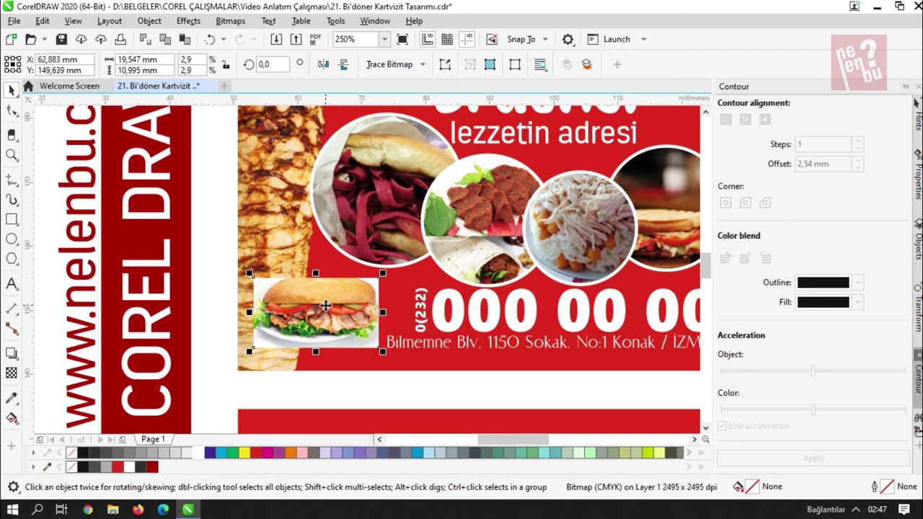
scroll(316, 315, "down", 1)
- Move the sandwich photo off the card front and delete it
left_click_drag(316, 315, 620, 174)
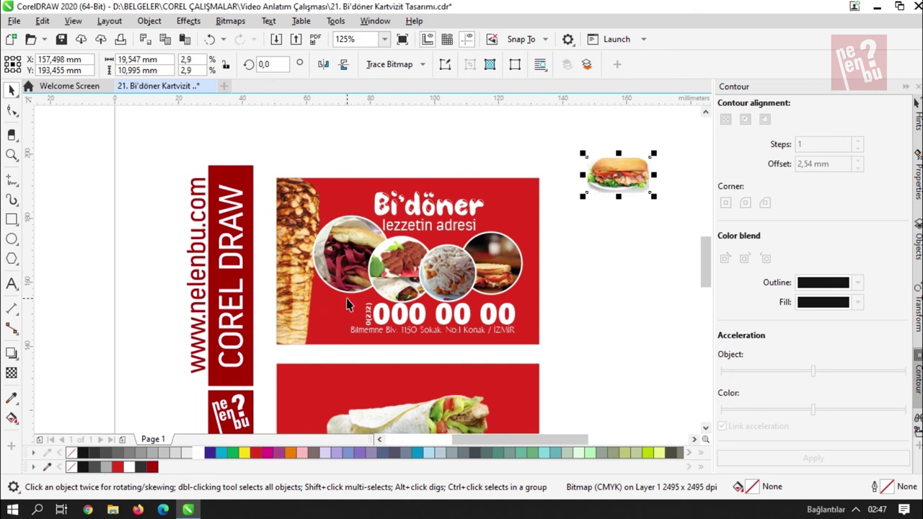
scroll(346, 304, "down", 1)
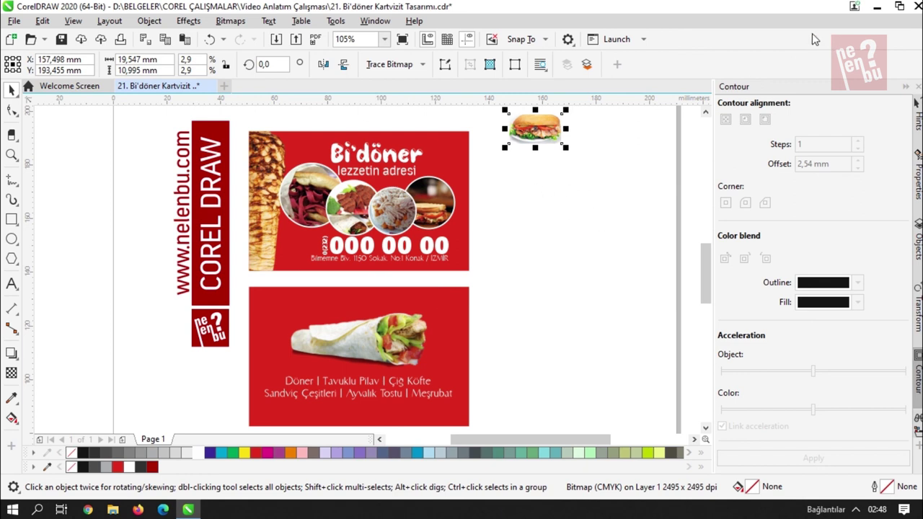
left_click(485, 308)
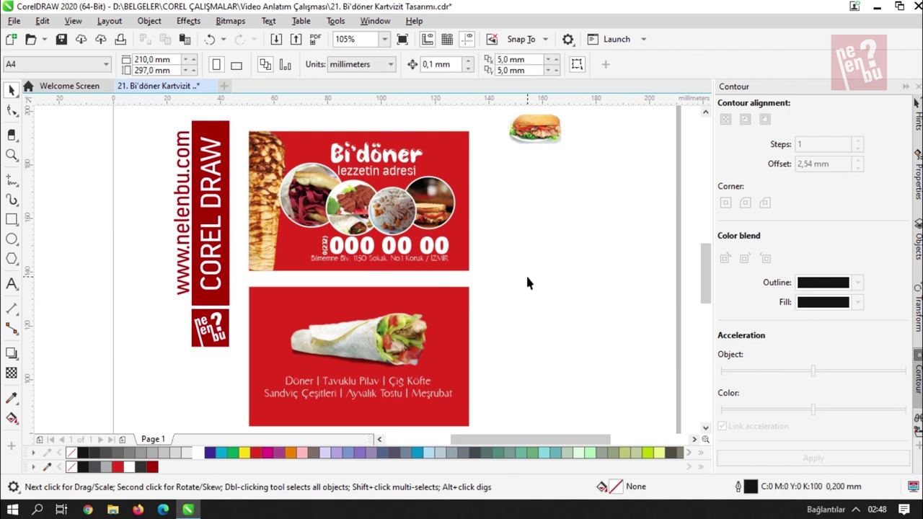
left_click(531, 134)
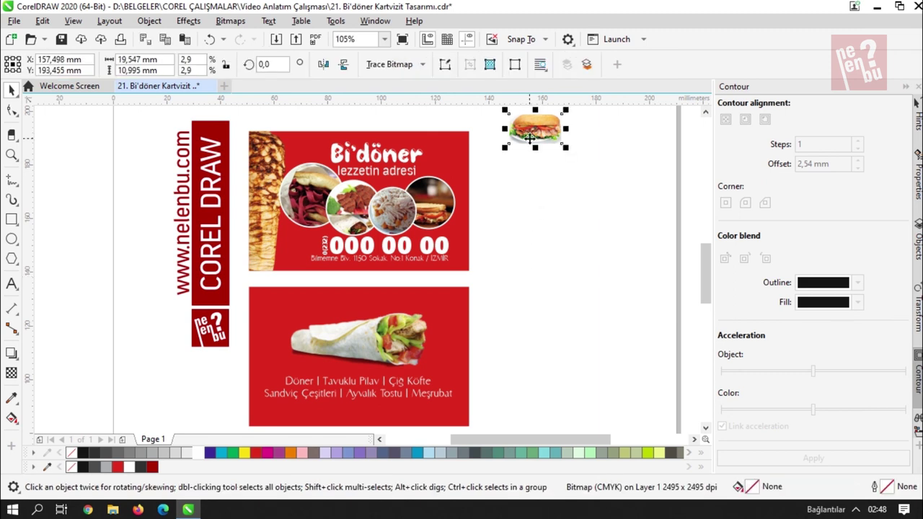
key("Delete")
key("F4")
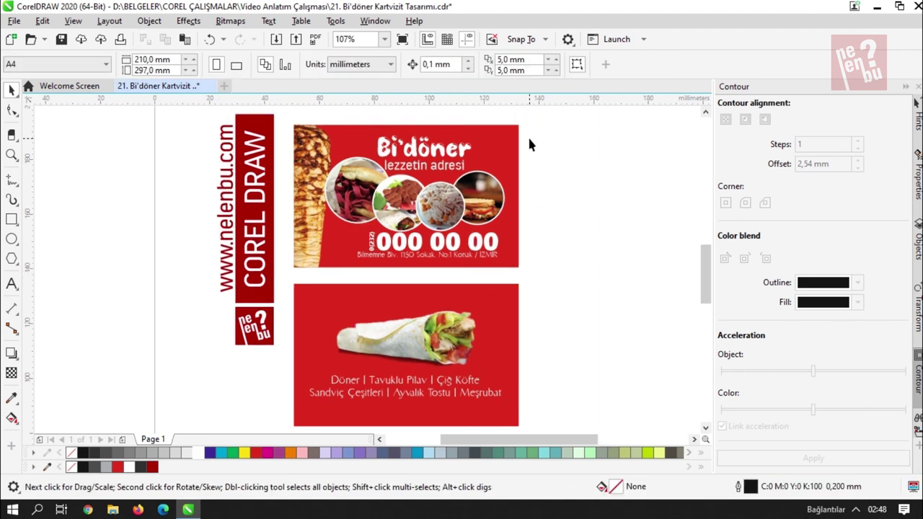
- Shift the Bi'döner title and the "lezzetin adresi" slogan together slightly to the right on the card front
scroll(476, 143, "up", 3)
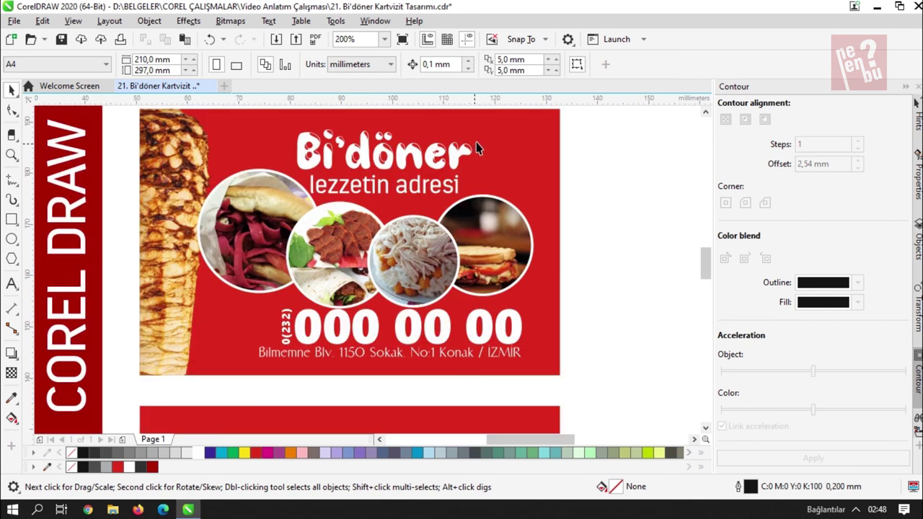
left_click_drag(589, 181, 304, 281)
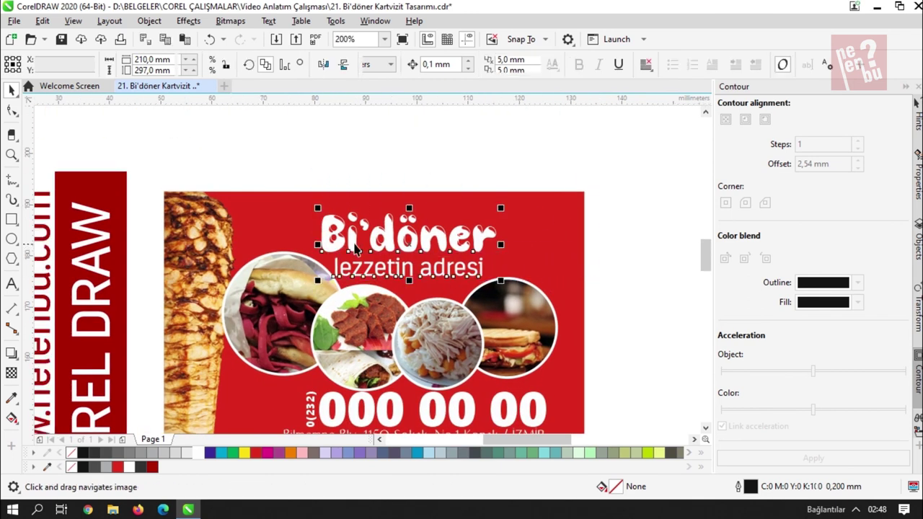
left_click_drag(388, 245, 417, 238)
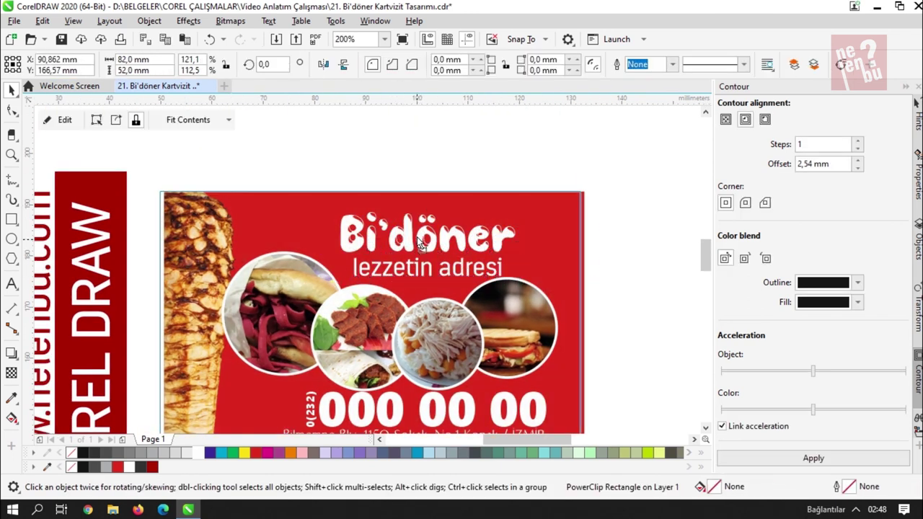
left_click(538, 172)
left_click_drag(581, 170, 314, 291)
left_click_drag(404, 240, 400, 240)
key("ctrl+z")
left_click_drag(322, 187, 496, 258)
key("Escape")
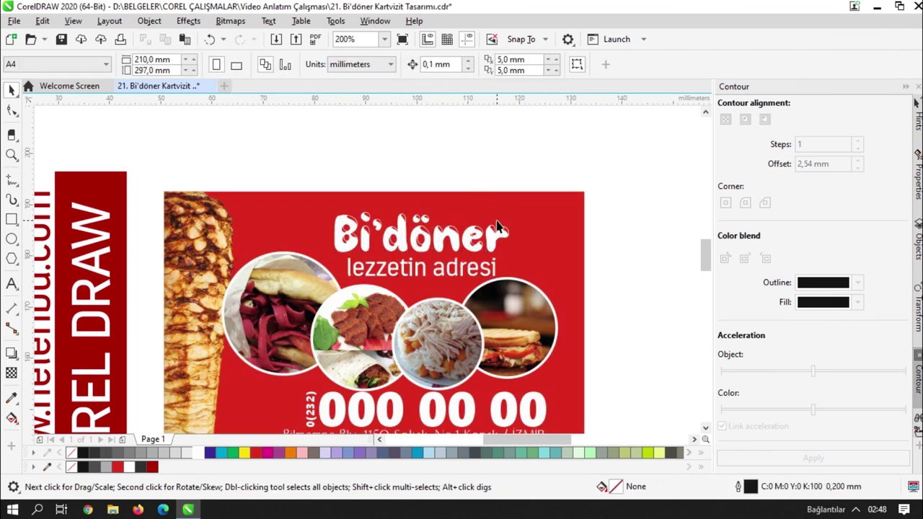